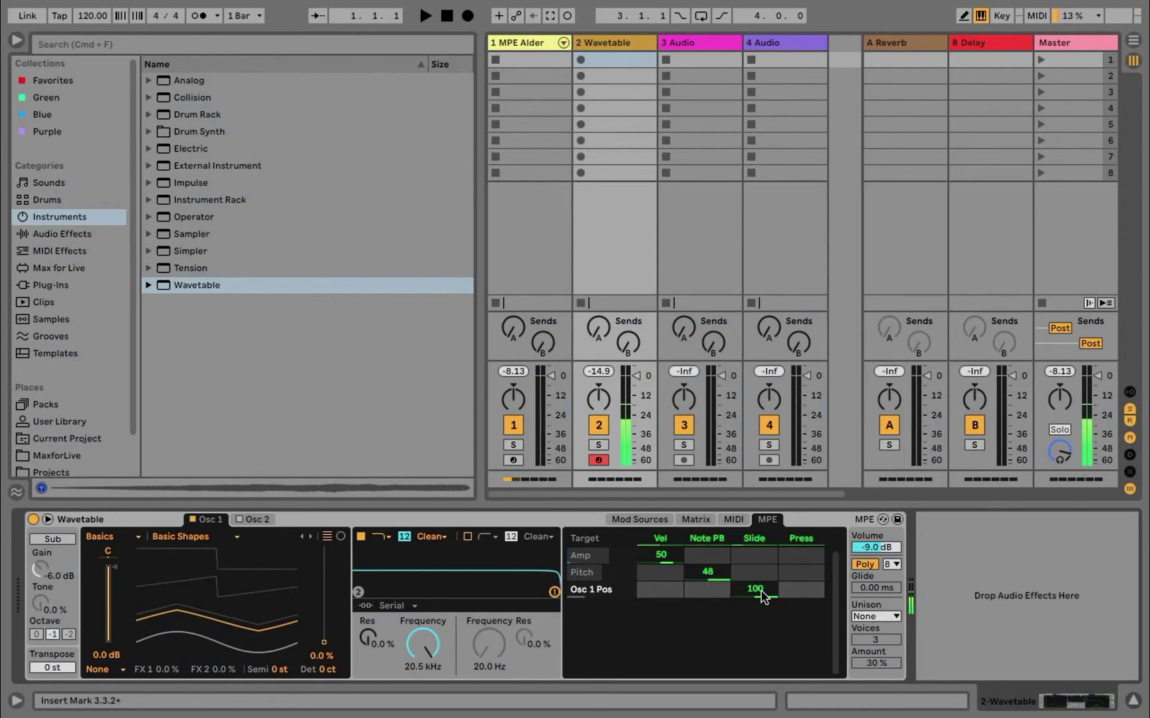
Step: Set oscillator 1's effect mode to Fm with Tune and Amt at 100%, and modulate its FM amount by Press at 100
left_click(112, 669)
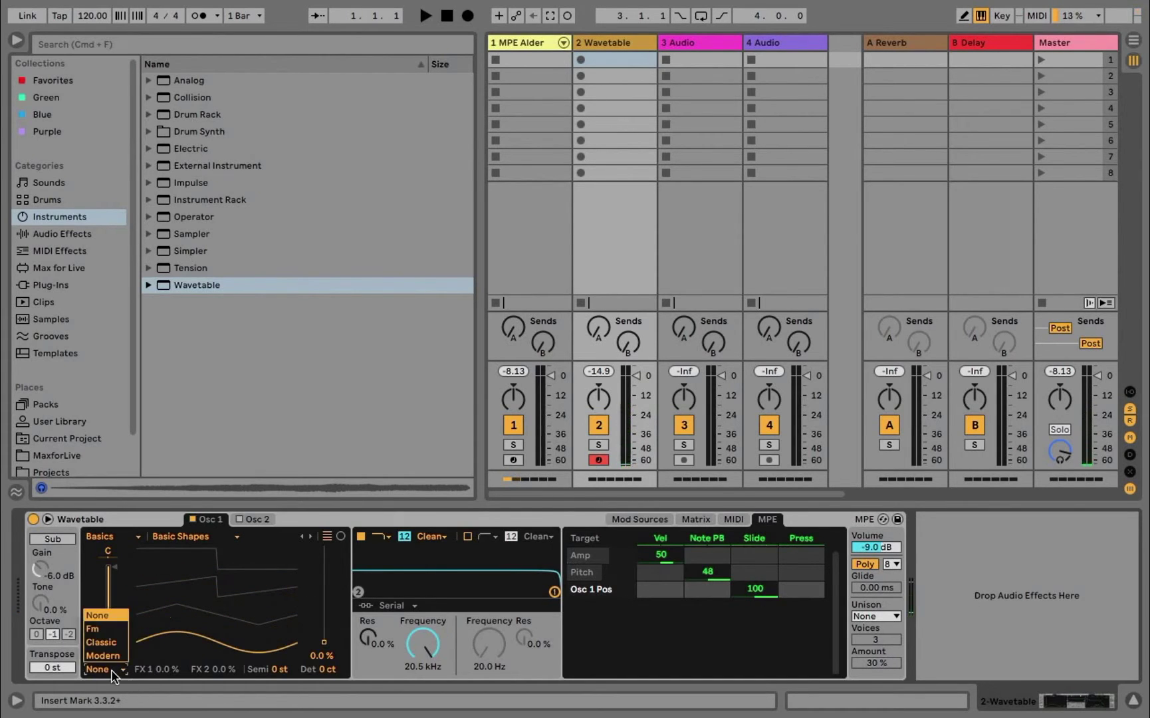
left_click(111, 633)
left_click_drag(171, 673, 230, 679)
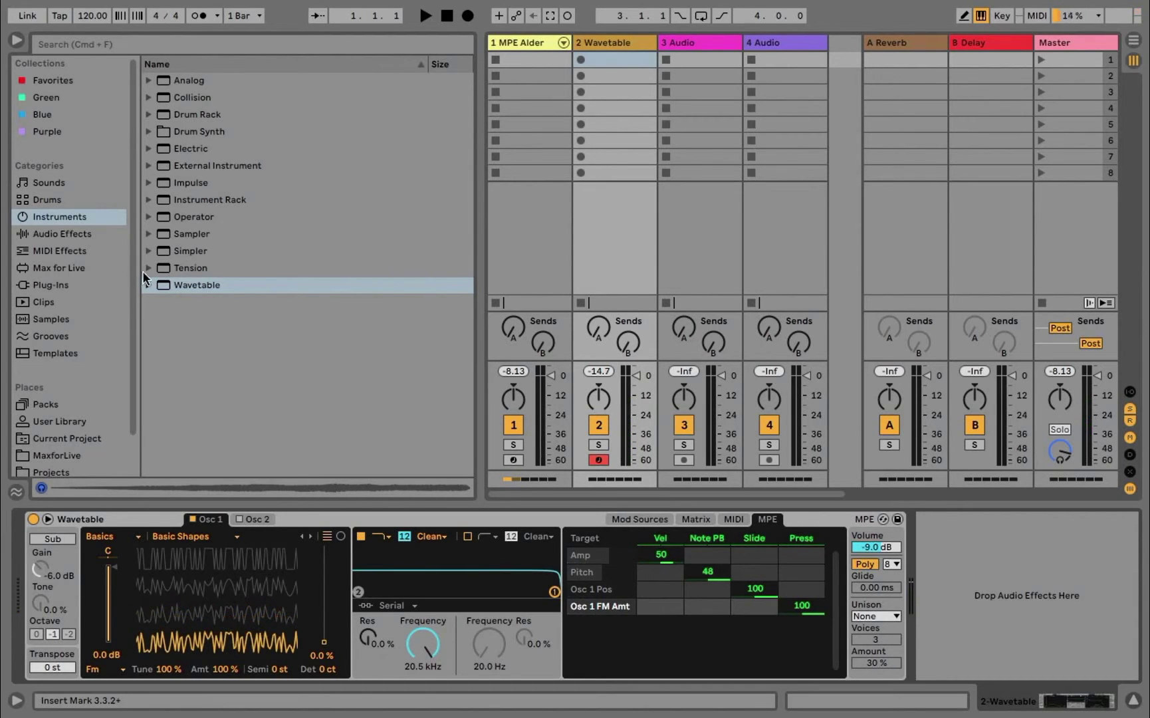
Step: Add the MPE Control MIDI effect in front of Wavetable and expand its smoothing and MPE to MIDI settings
left_click(65, 252)
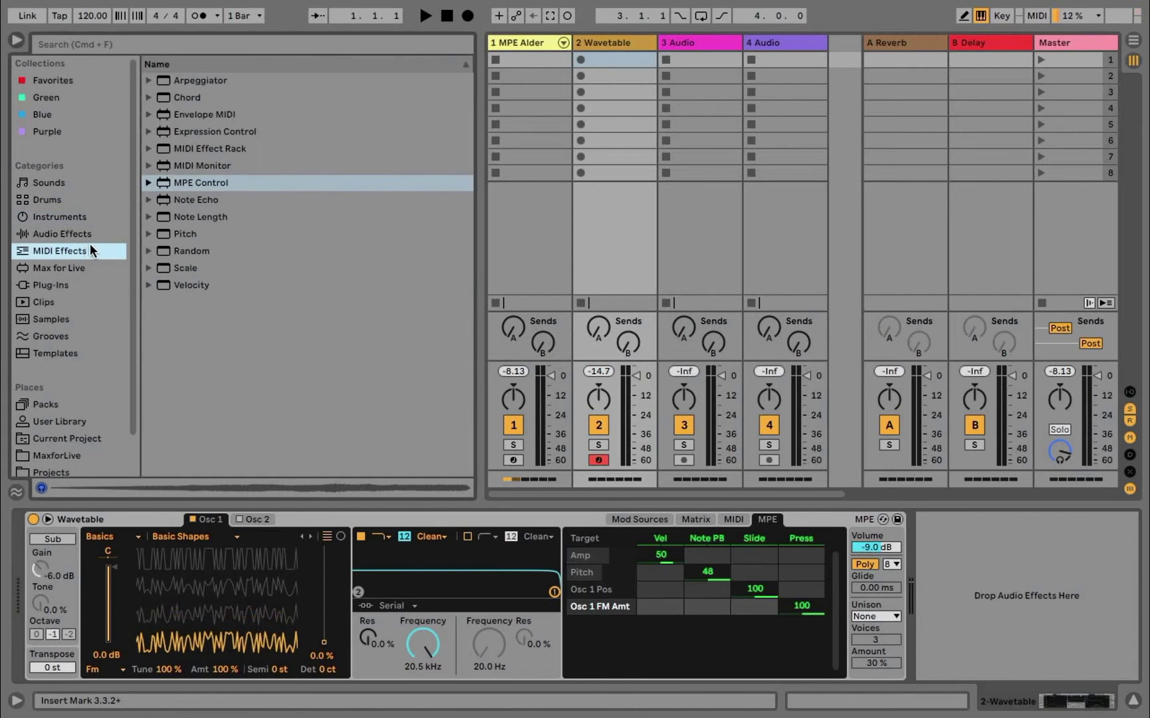
left_click(175, 181)
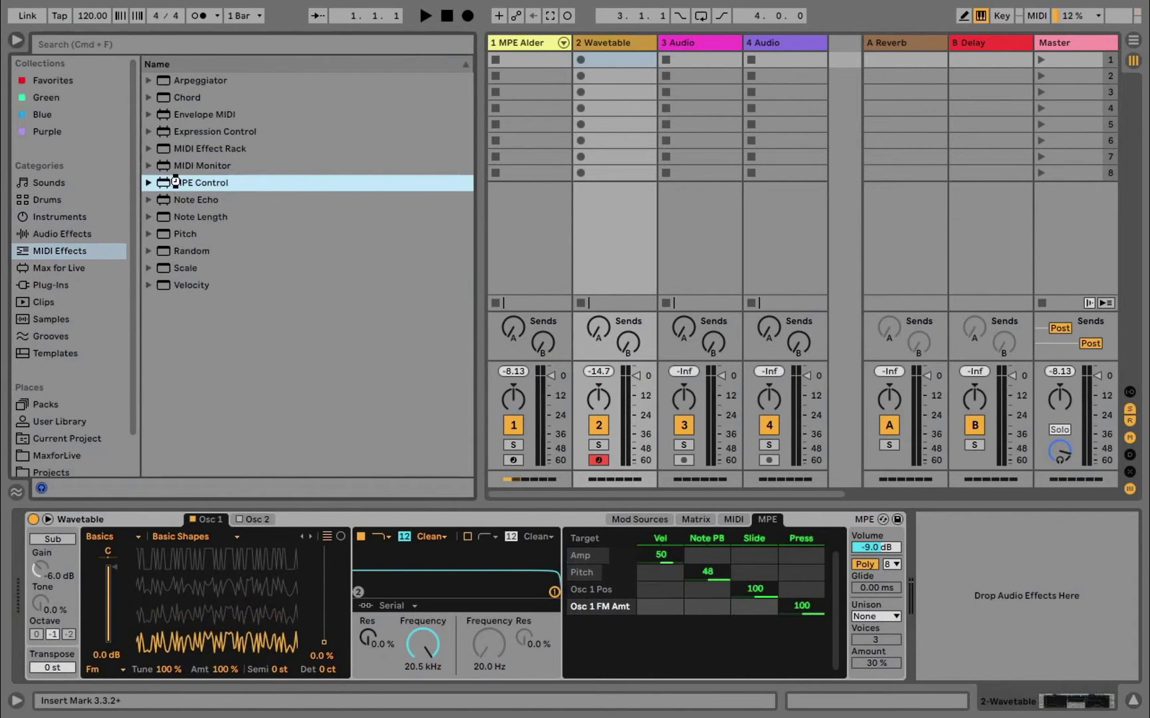
double_click(175, 182)
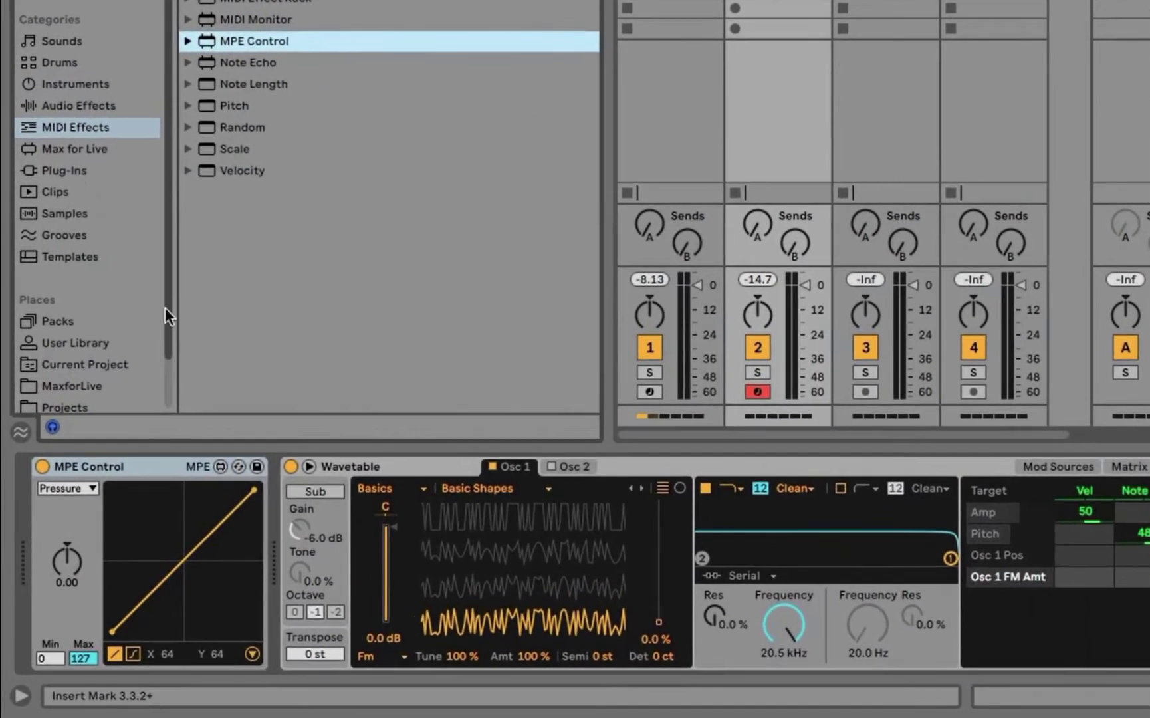
left_click(251, 654)
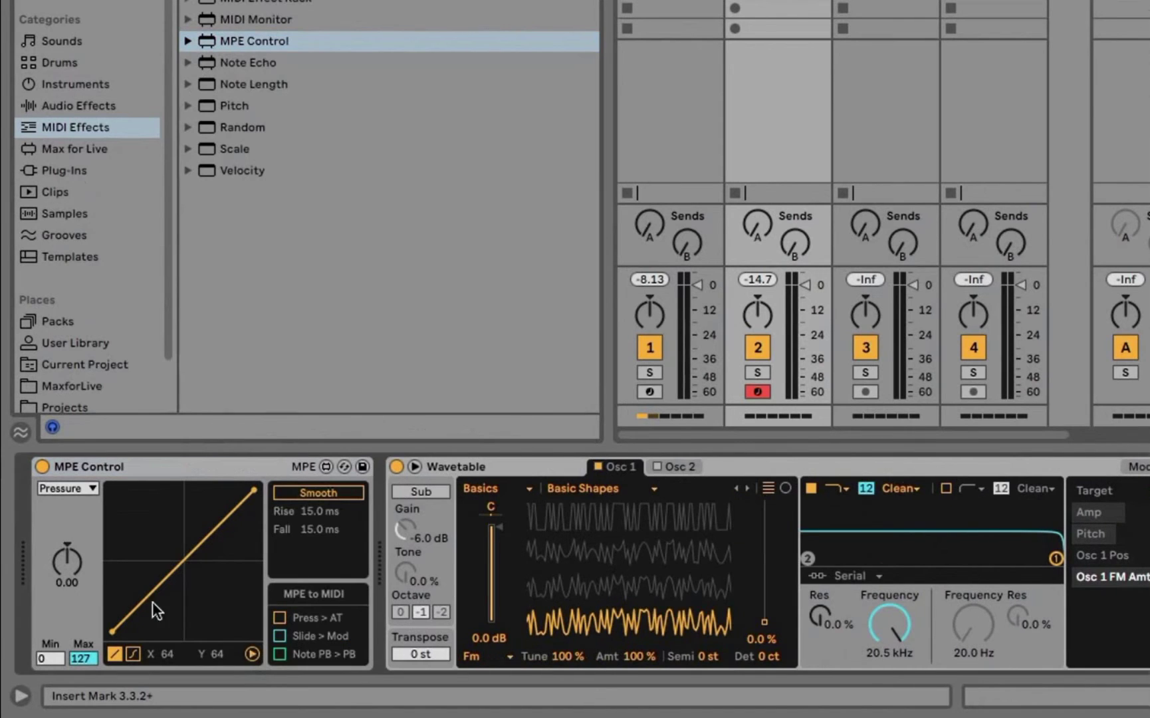
Step: Switch MPE Control to the Slide dimension and return it to Pressure
left_click(79, 488)
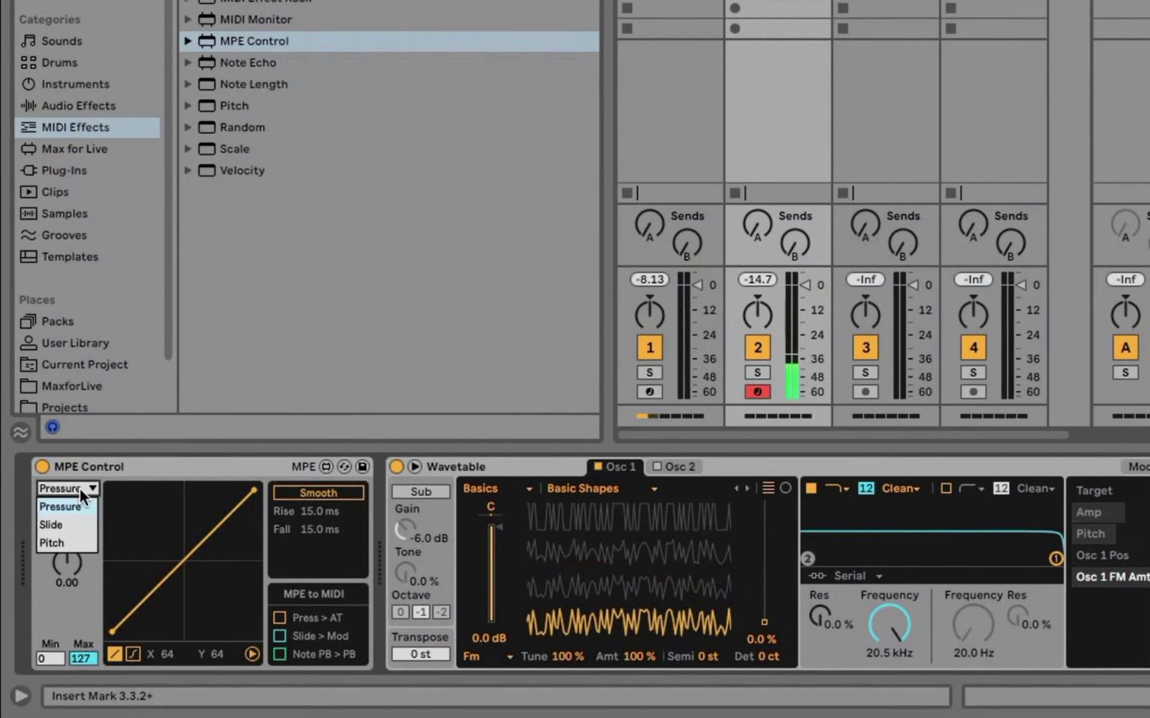
left_click(66, 525)
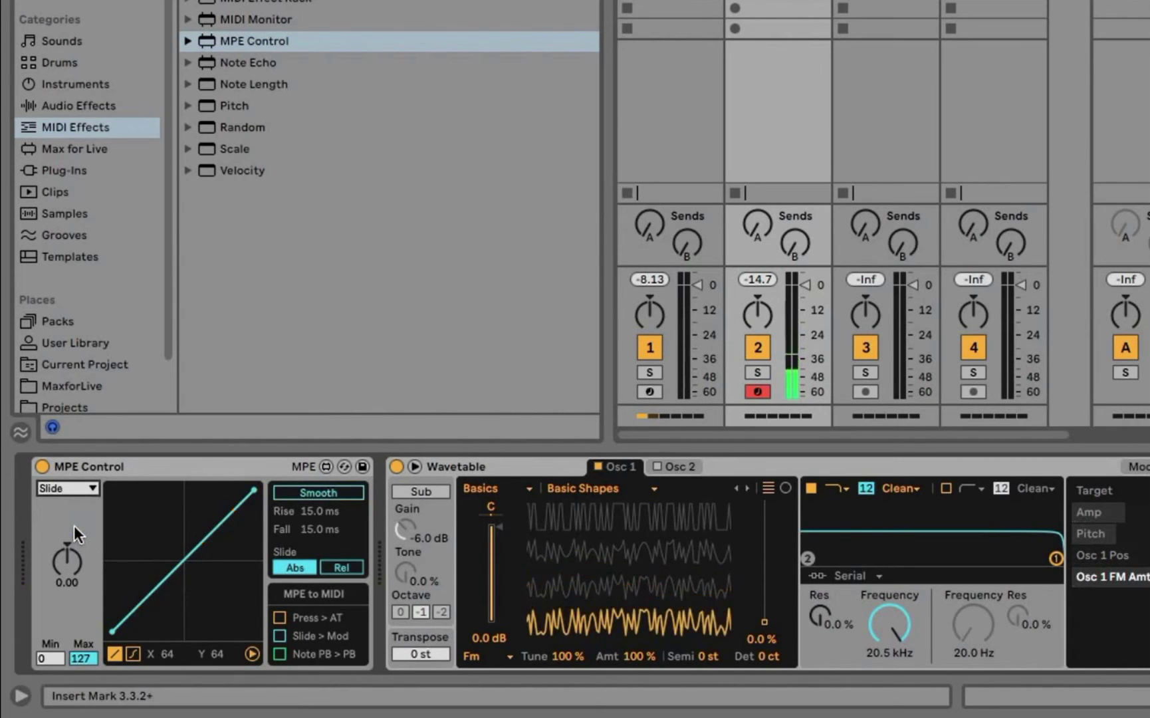
left_click(70, 490)
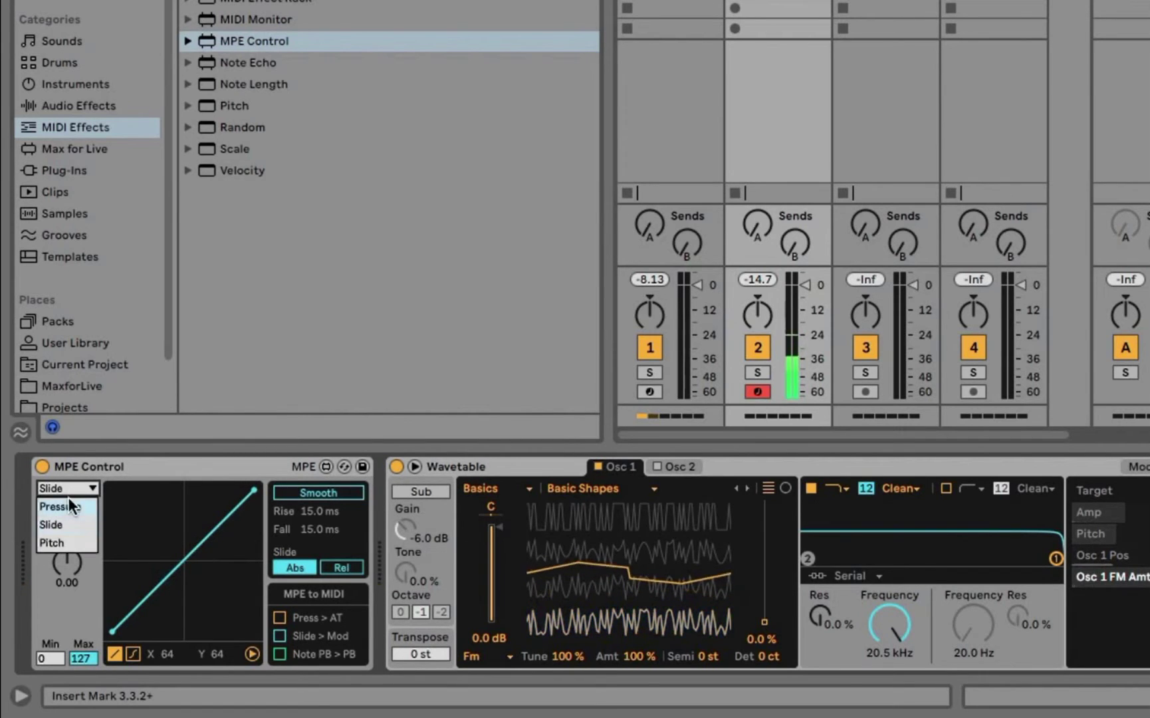
left_click(80, 506)
Step: Enable Smooth for Pressure, try Rise and Fall at 1.00 s, and set both back to 15 ms
left_click(312, 493)
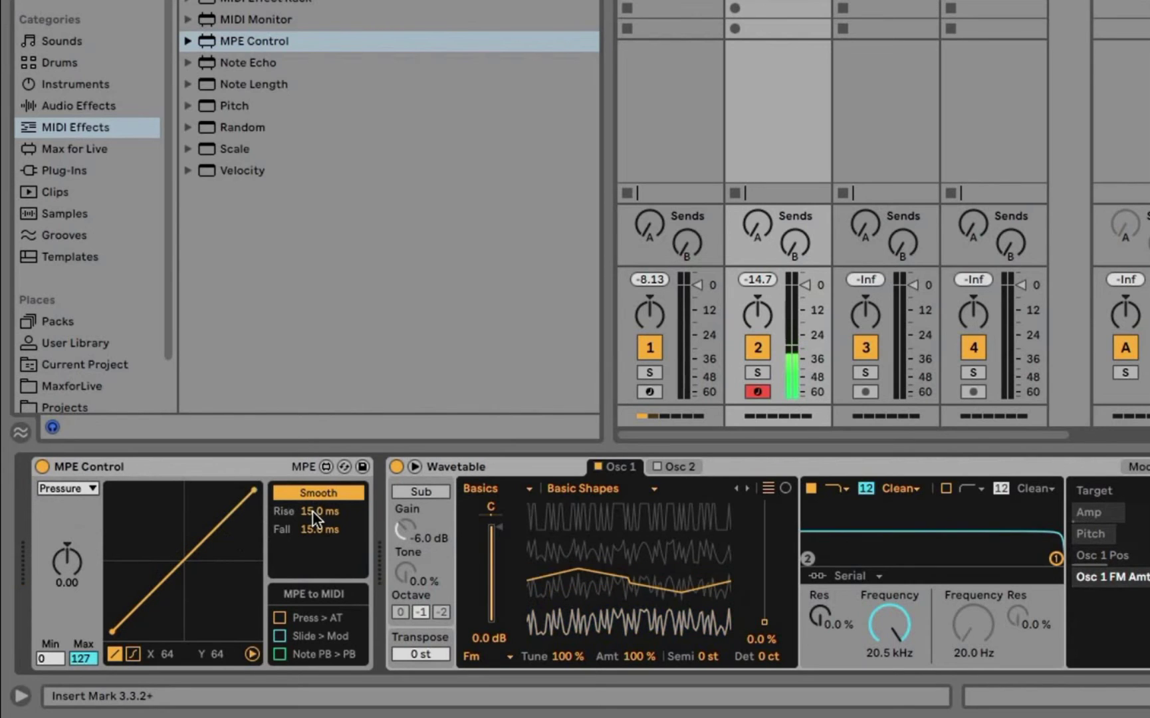
left_click_drag(312, 511, 312, 452)
left_click_drag(307, 529, 309, 479)
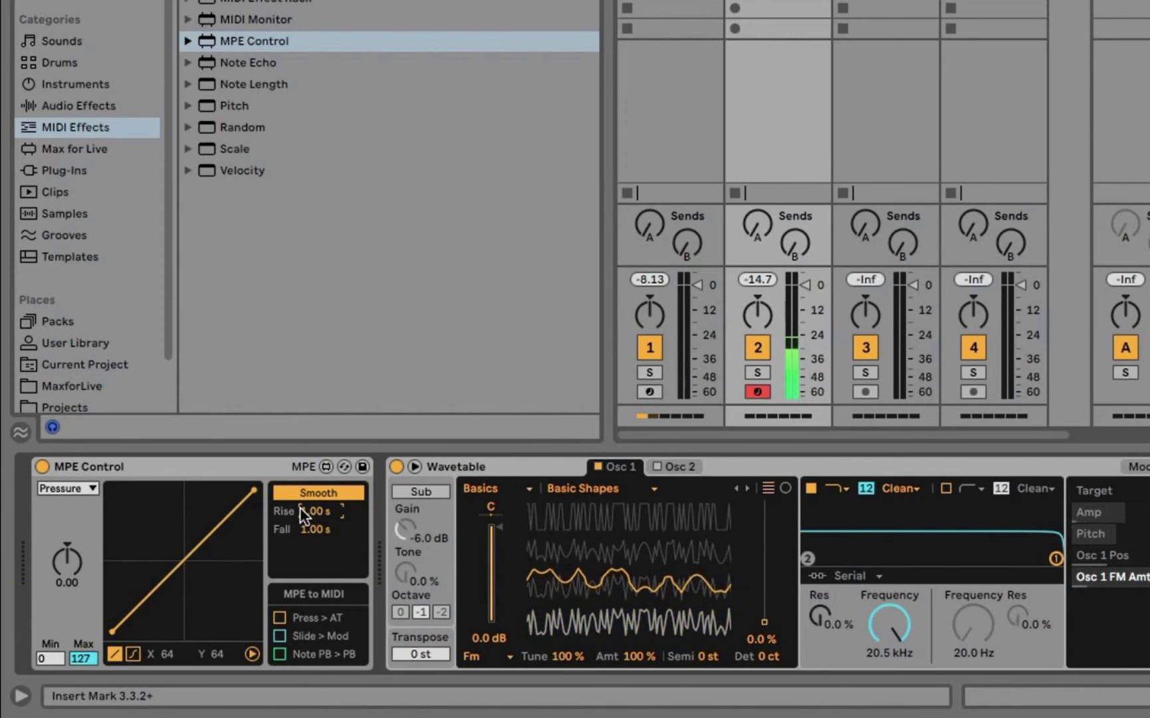
type("15")
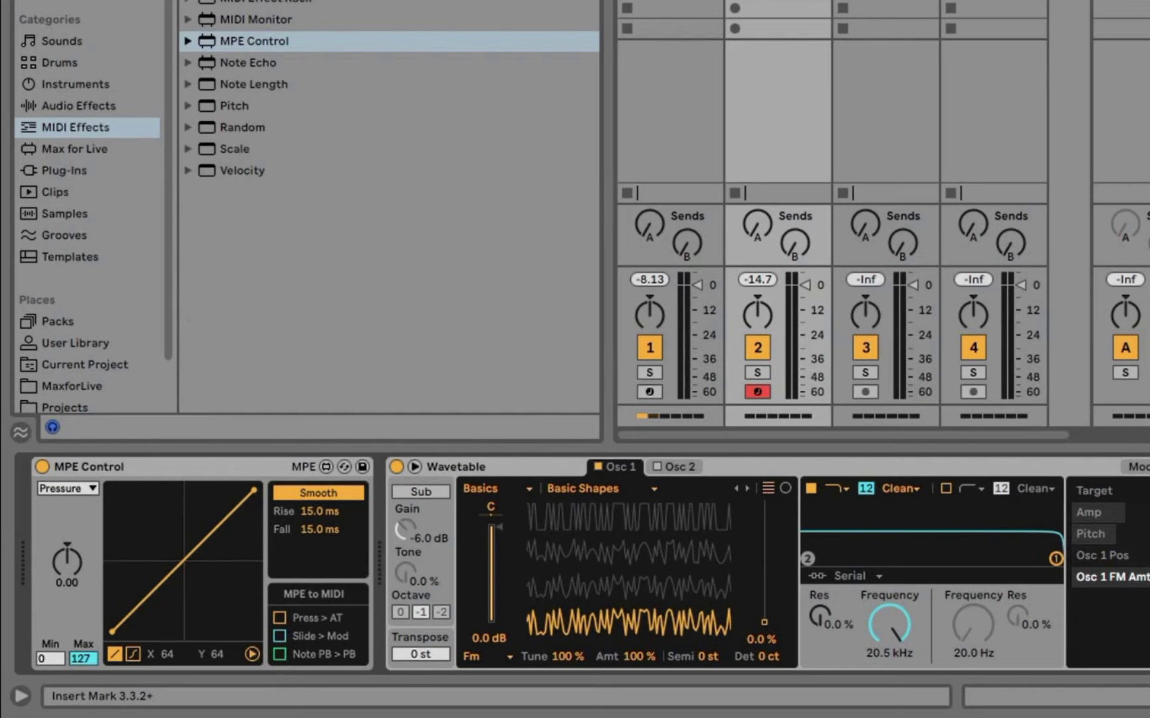
left_click(125, 1)
left_click(262, 489)
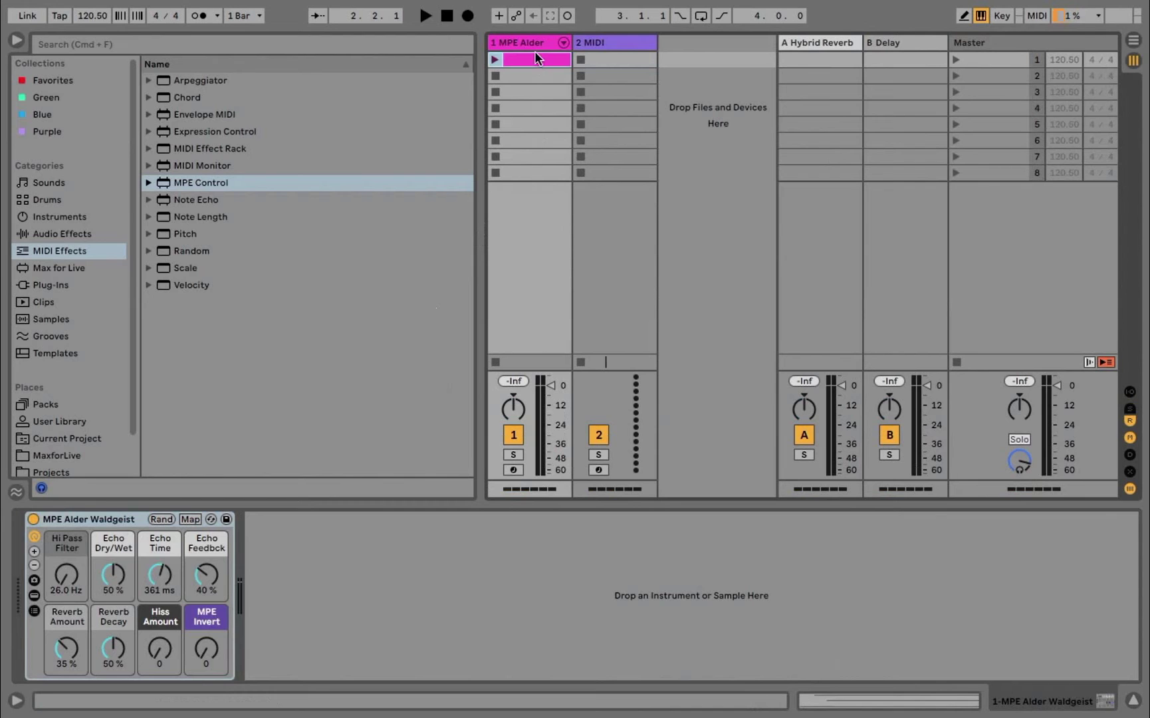
Step: Open the clip on the MPE Alder track and display its note expression curves
double_click(533, 57)
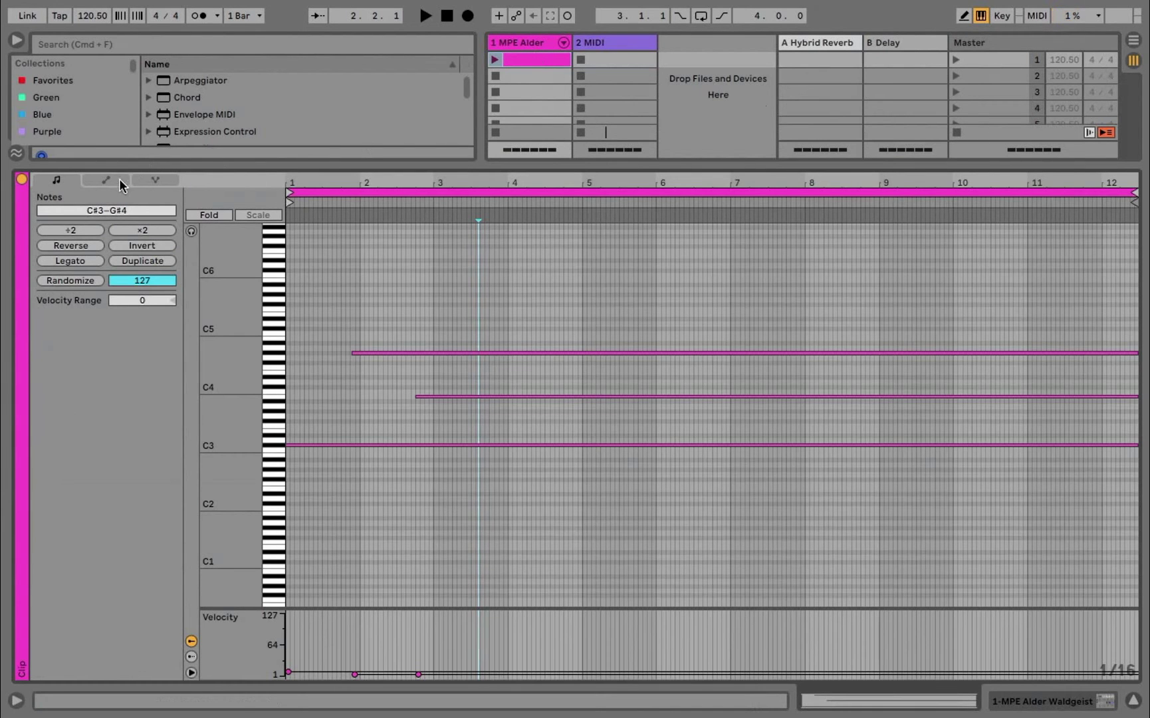
left_click(154, 180)
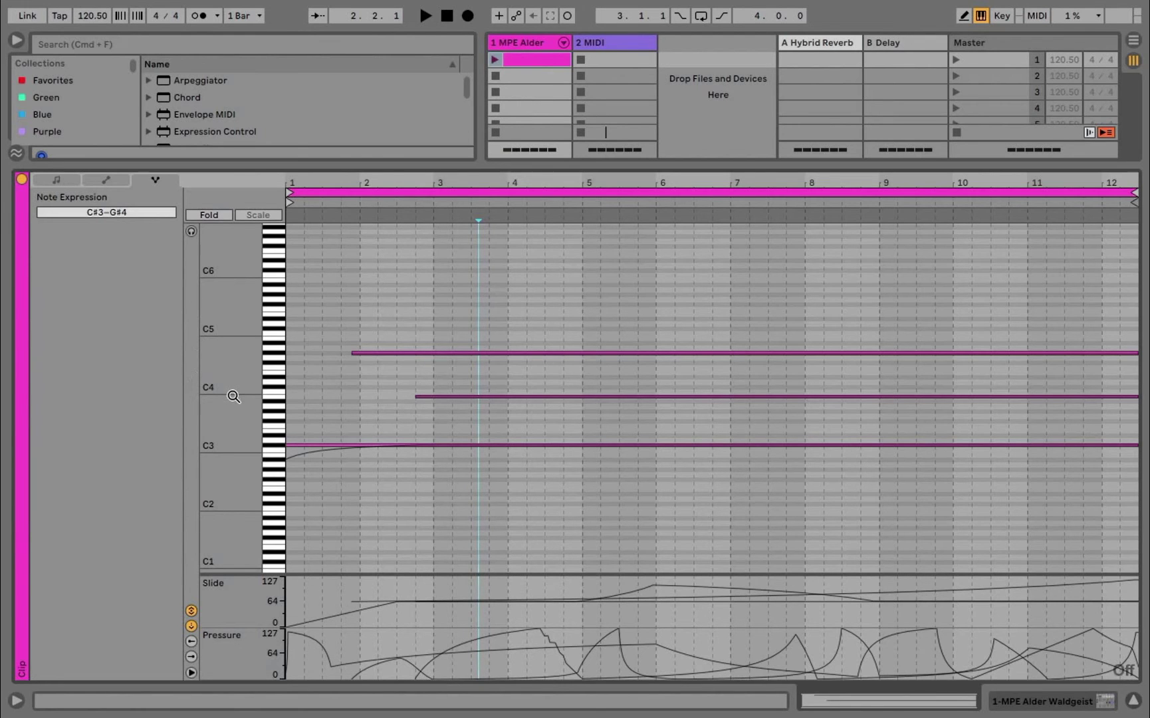
Step: Select the B3 note and bend its pitch curve up by 2 semitones near the end of the clip
left_click_drag(233, 397, 299, 396)
left_click_drag(1128, 182, 1116, 259)
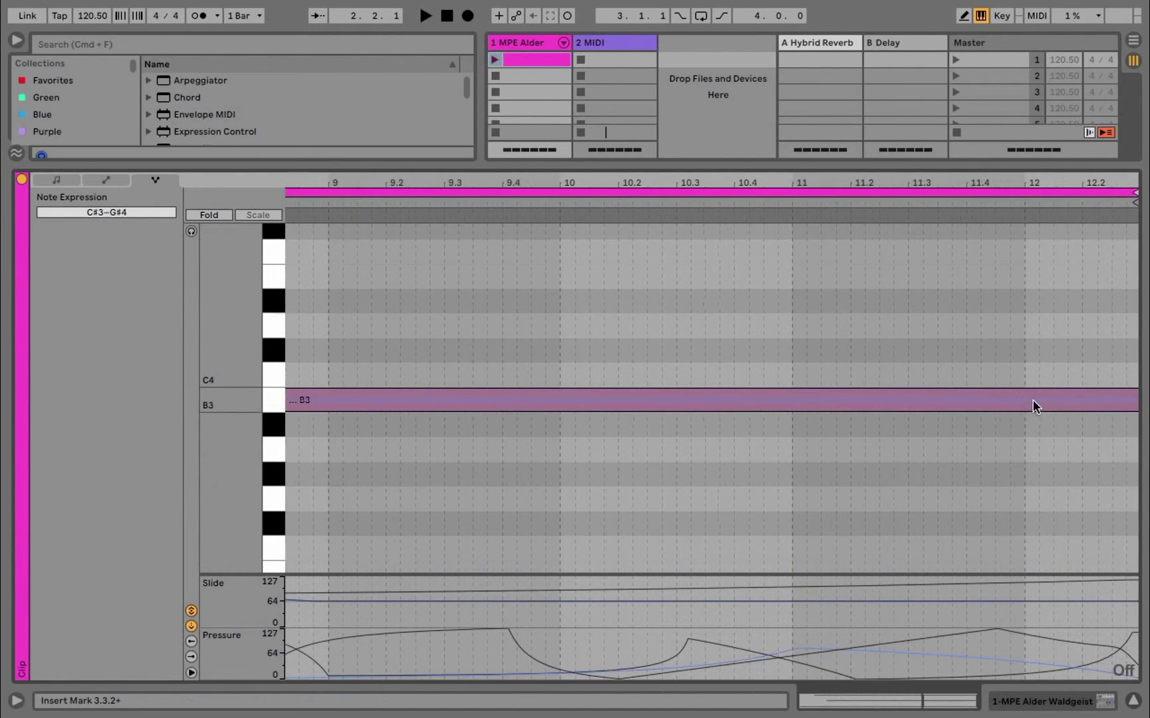
scroll(1050, 300, "up", 3)
scroll(1050, 295, "down", 3)
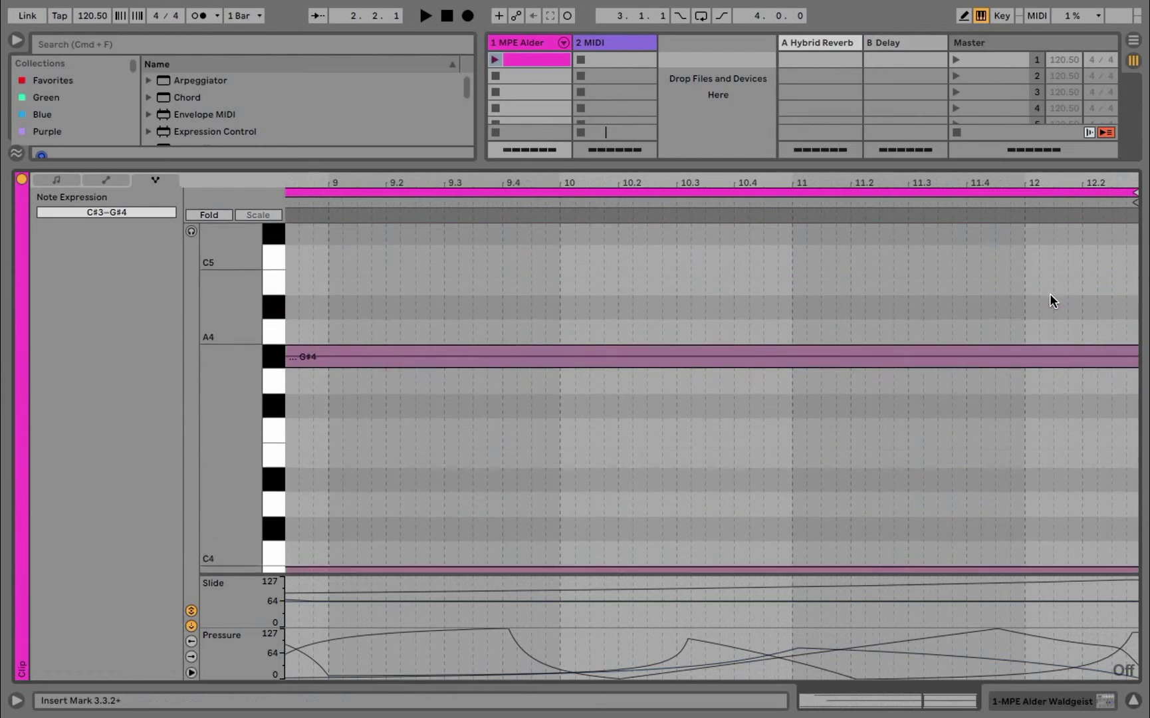
left_click(1061, 465)
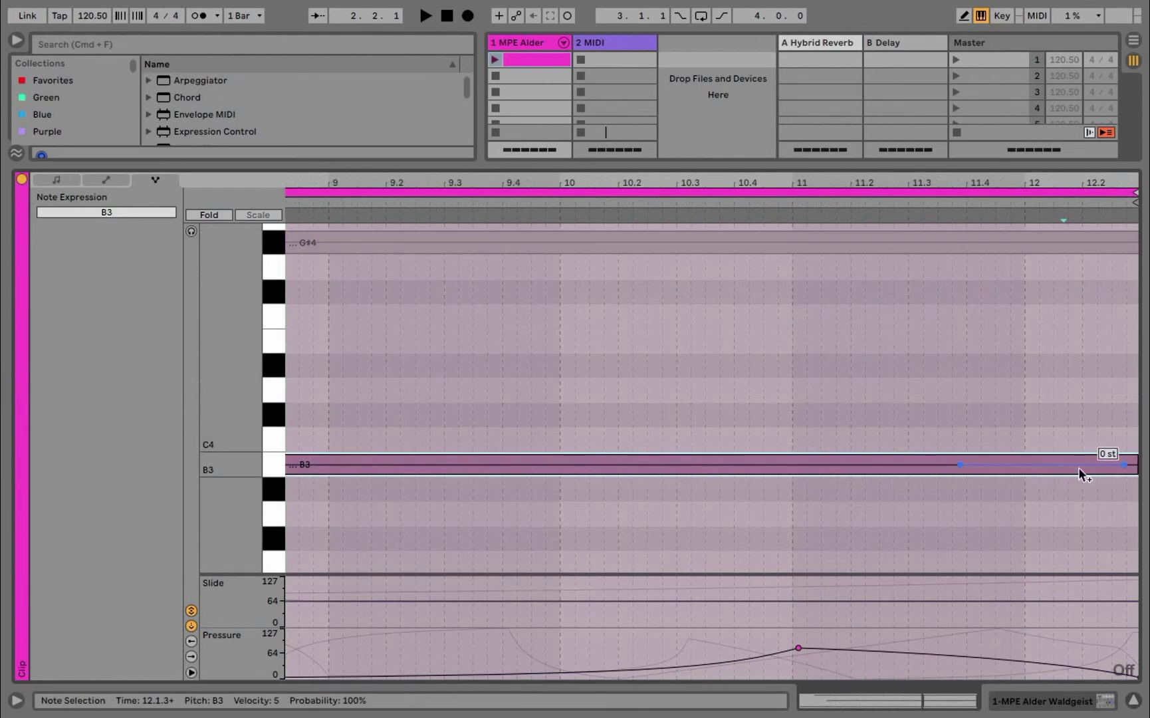
left_click_drag(1122, 466, 1123, 415)
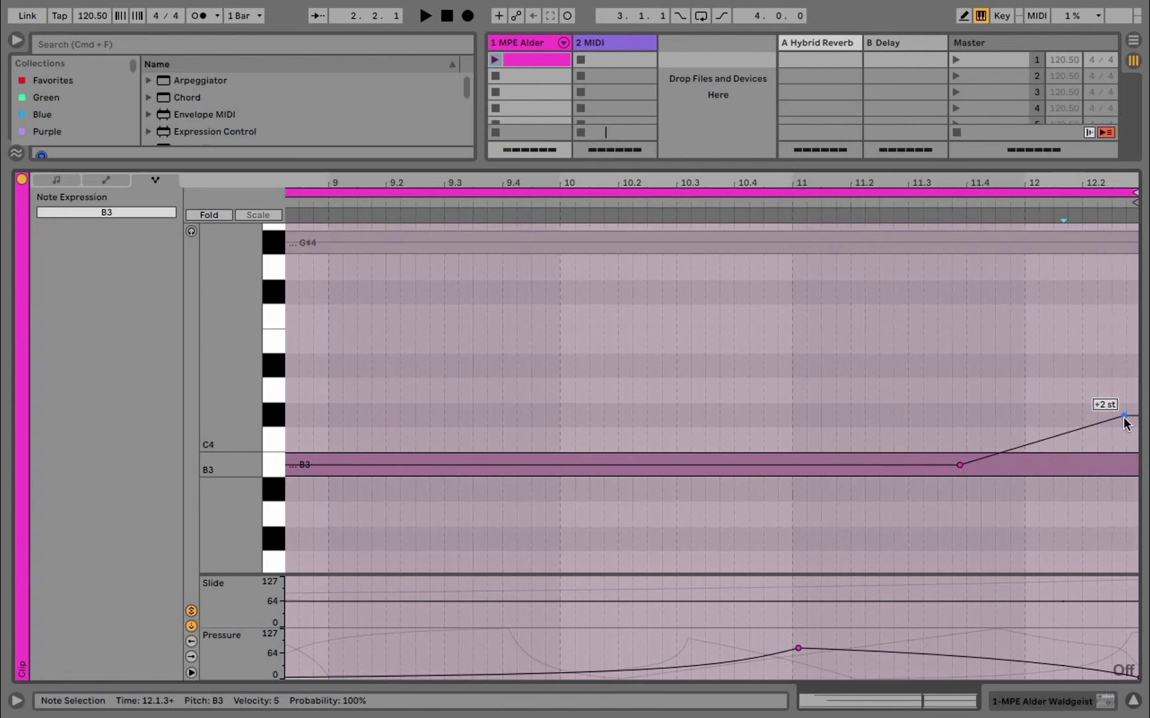
Step: Play the clip with its full length in view to hear the pitch bend on B3
left_click_drag(939, 182, 668, 78)
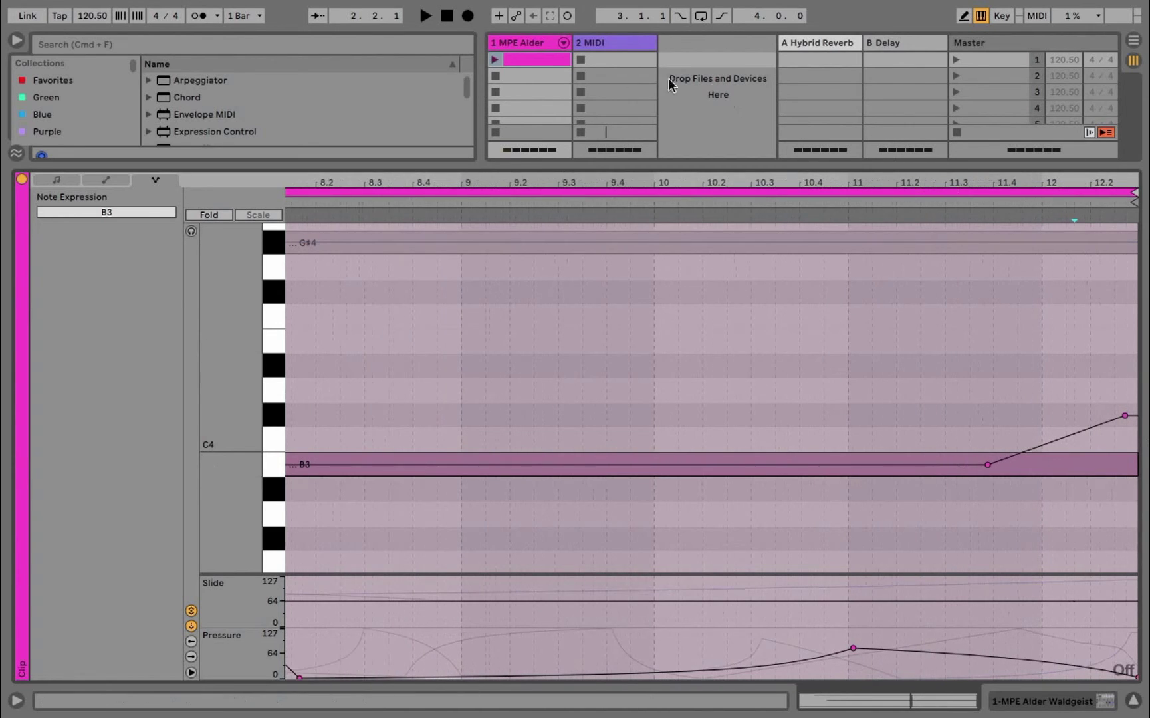
left_click(495, 59)
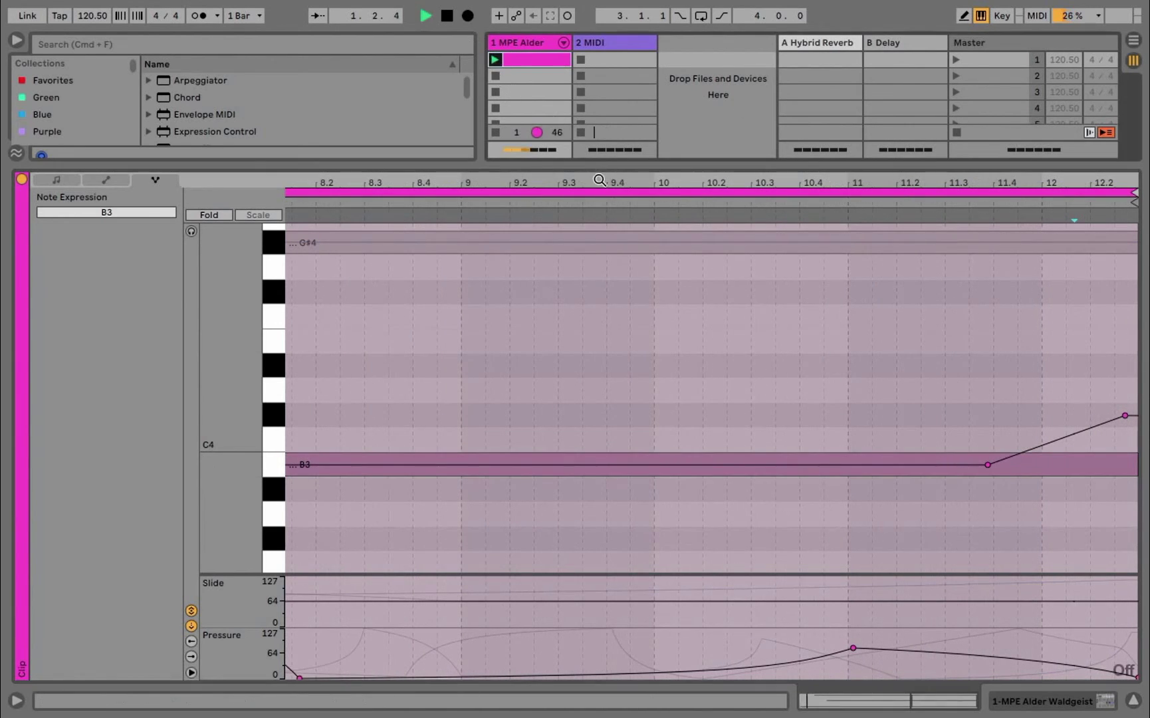
double_click(932, 180)
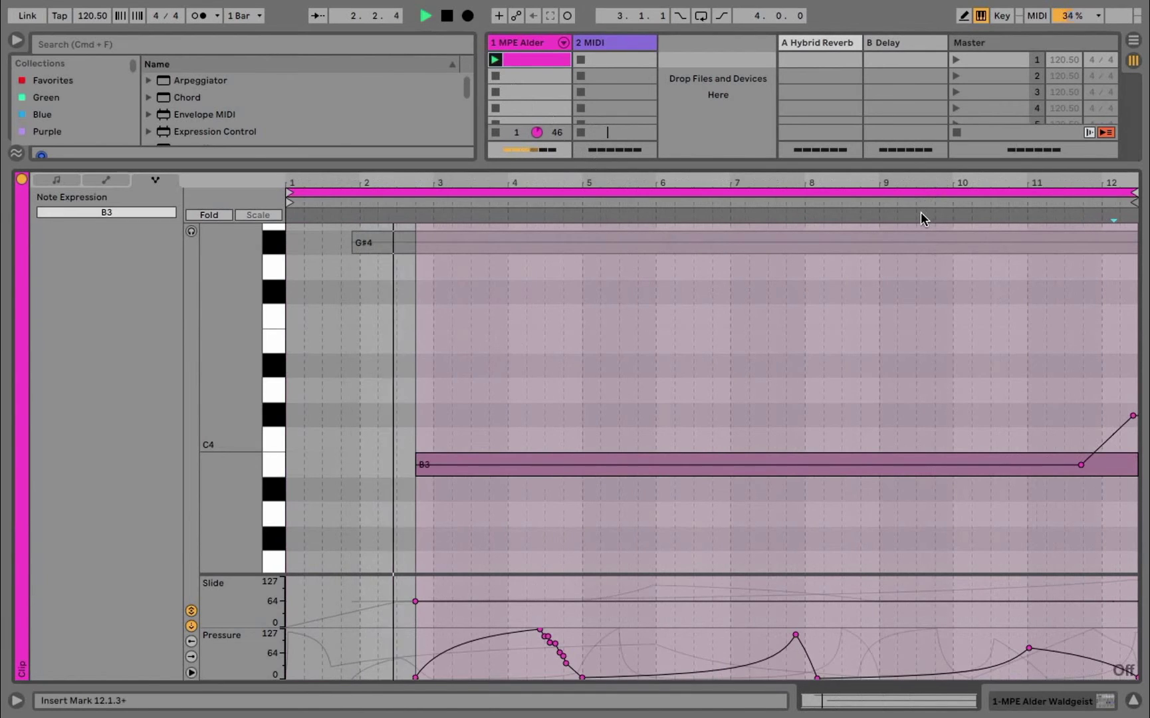
scroll(919, 321, "down", 1)
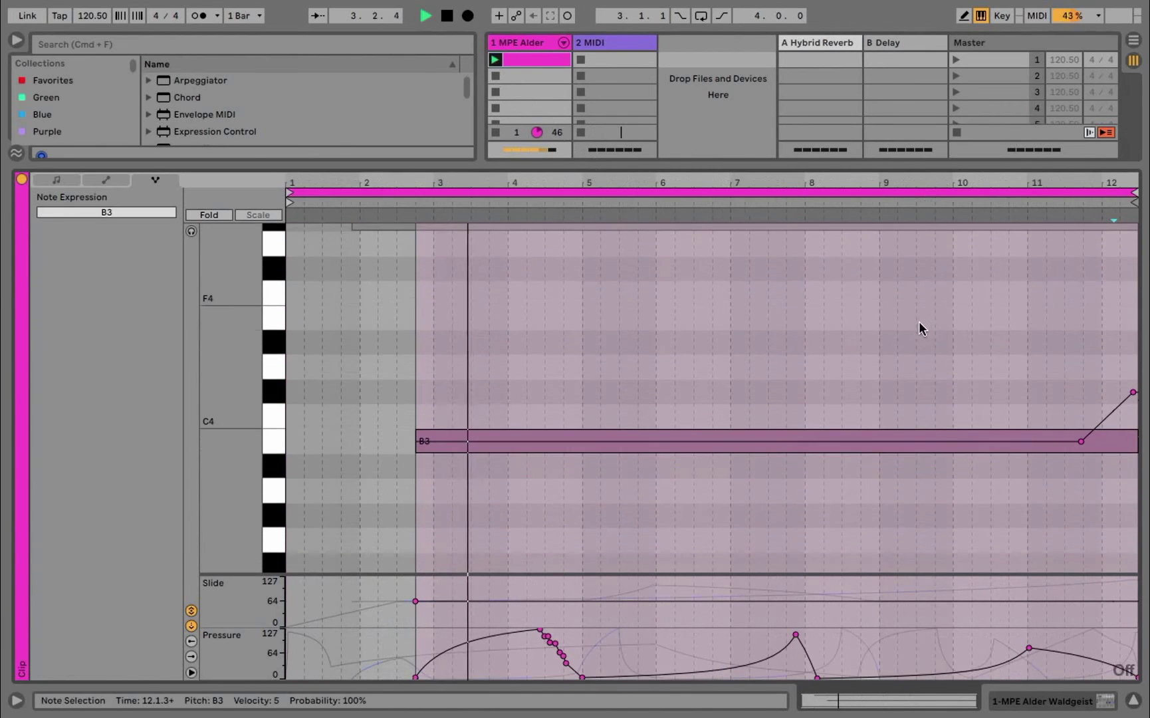
left_click_drag(209, 392, 183, 393)
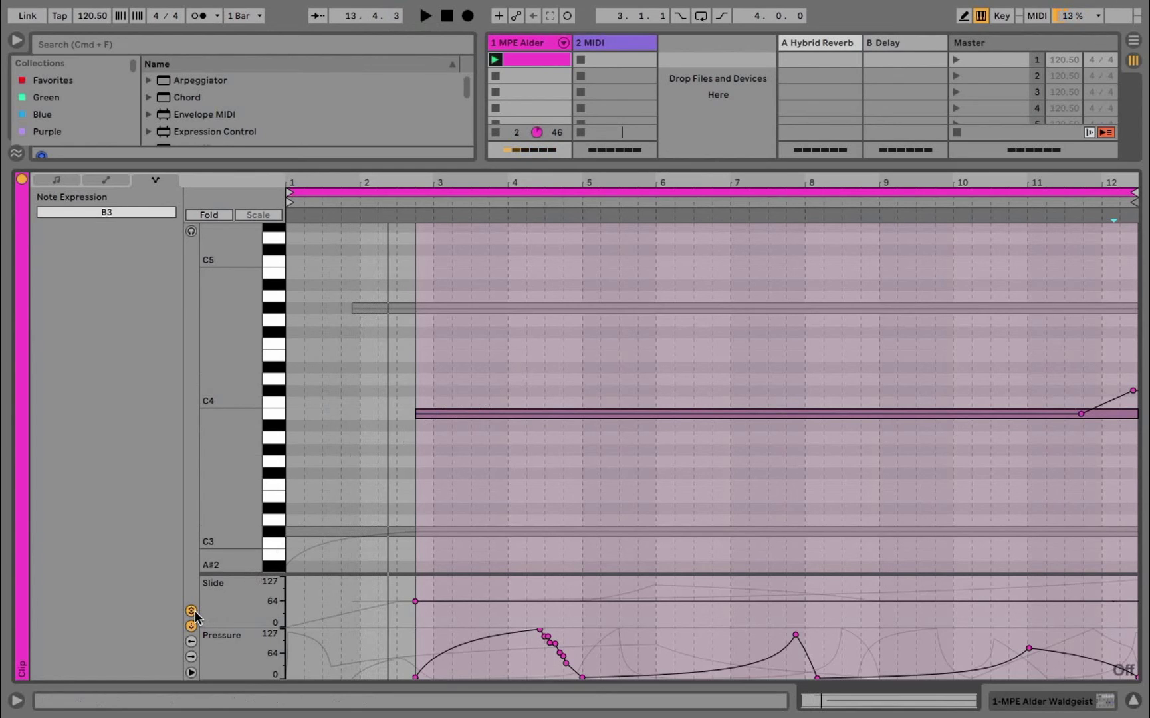
Step: Show the Velocity and Release Velocity lanes under the notes and hide them again
left_click(191, 639)
left_click(191, 656)
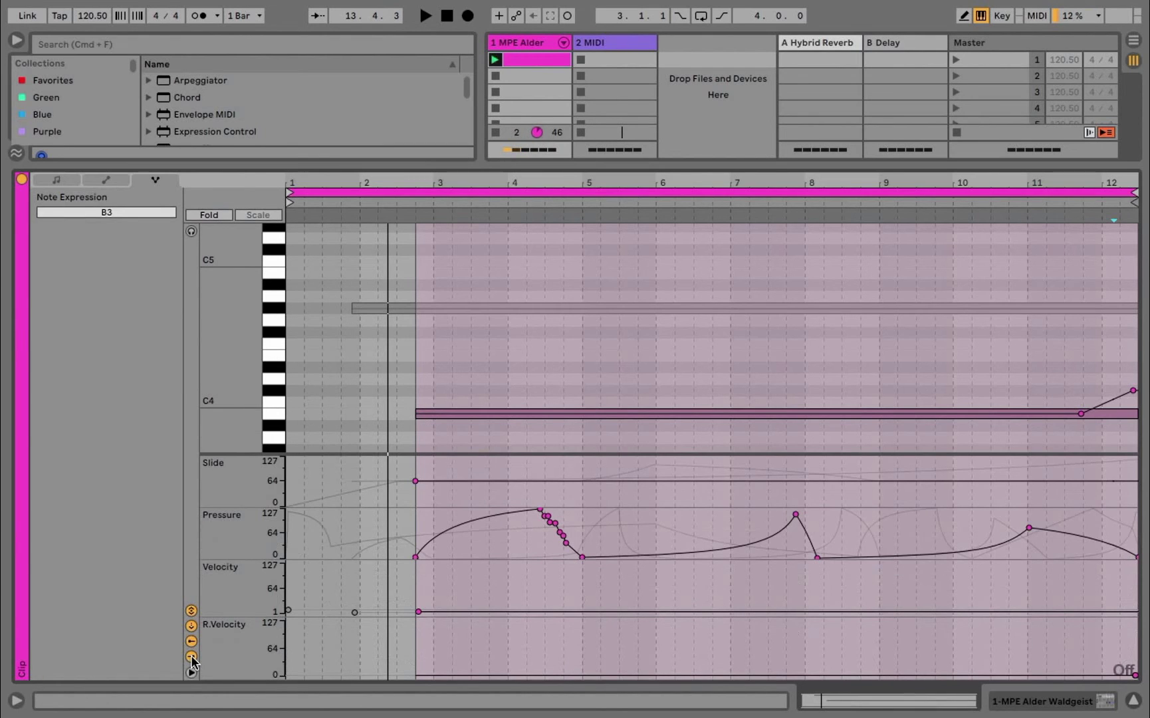
left_click(190, 656)
left_click(190, 641)
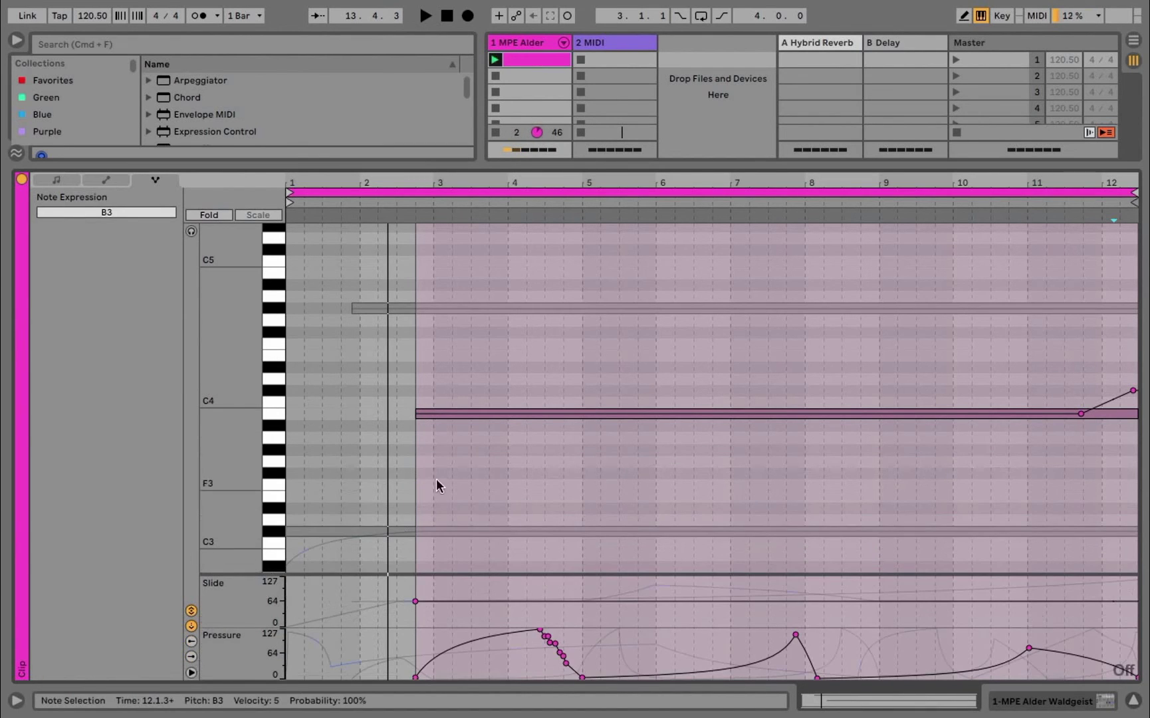
Step: Curve the rising pitch bend at the end of the B3 note and enlarge the Slide and Pressure lanes
left_click(460, 518)
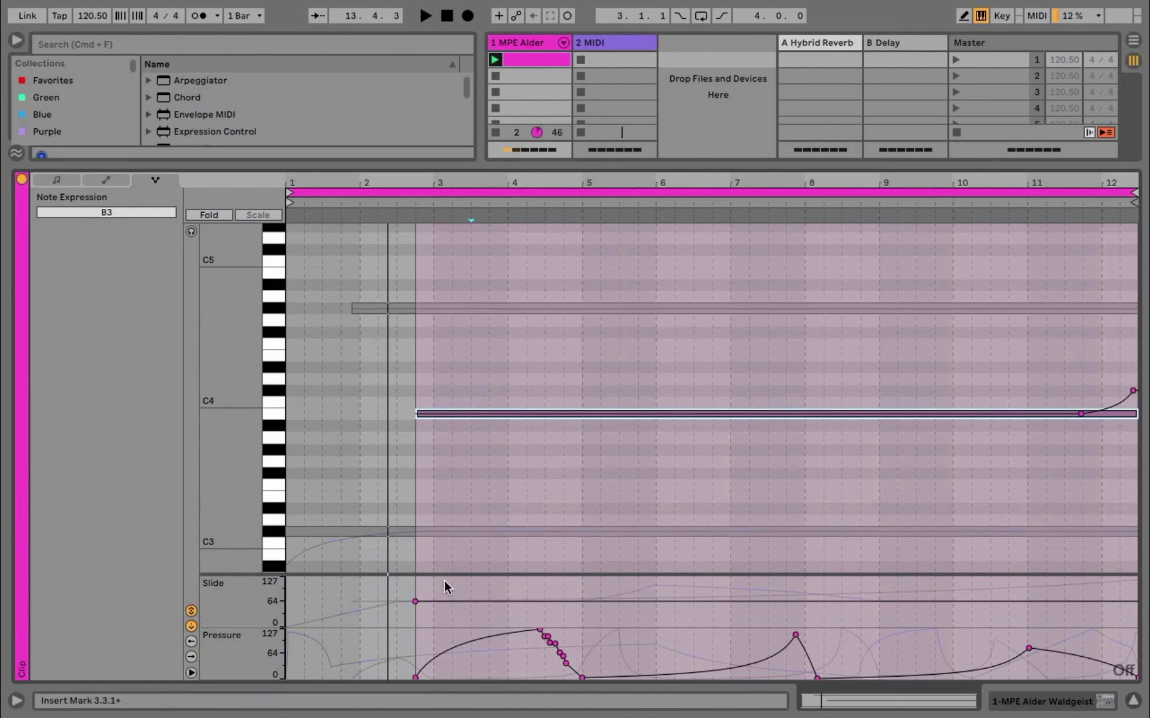
left_click_drag(444, 575, 448, 477)
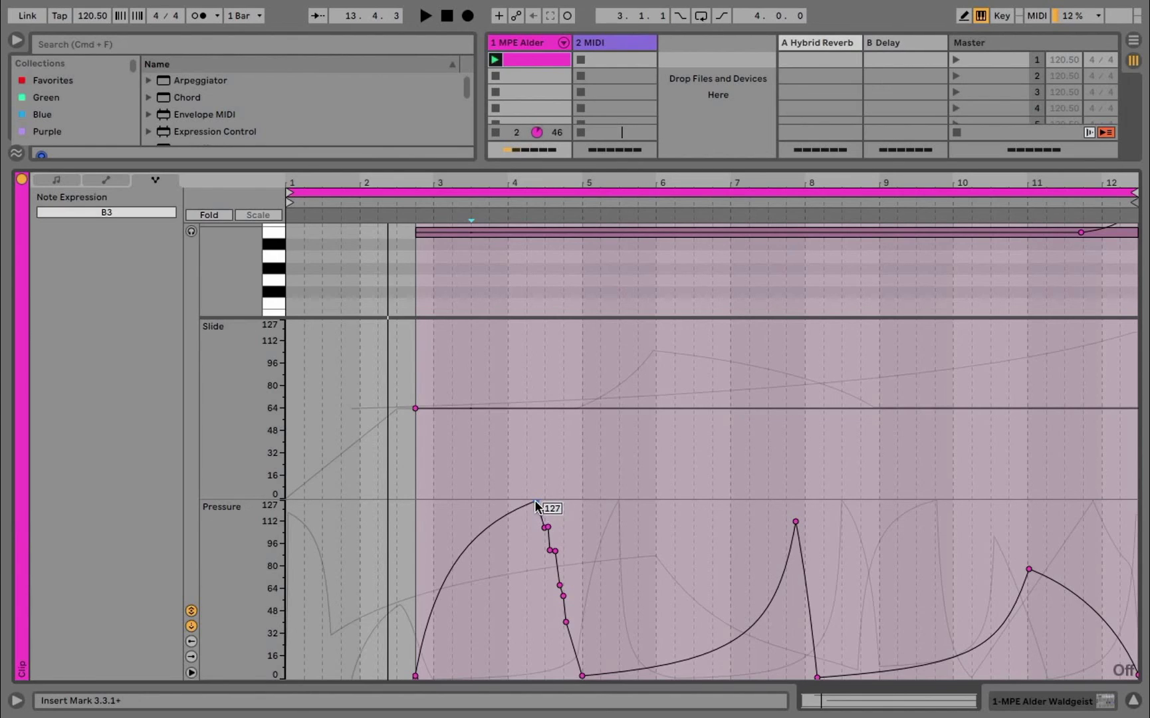
Step: Replace B3's stepped pressure drop with a single curved fall from 127 to 0 just after bar 5
left_click_drag(536, 499, 593, 677)
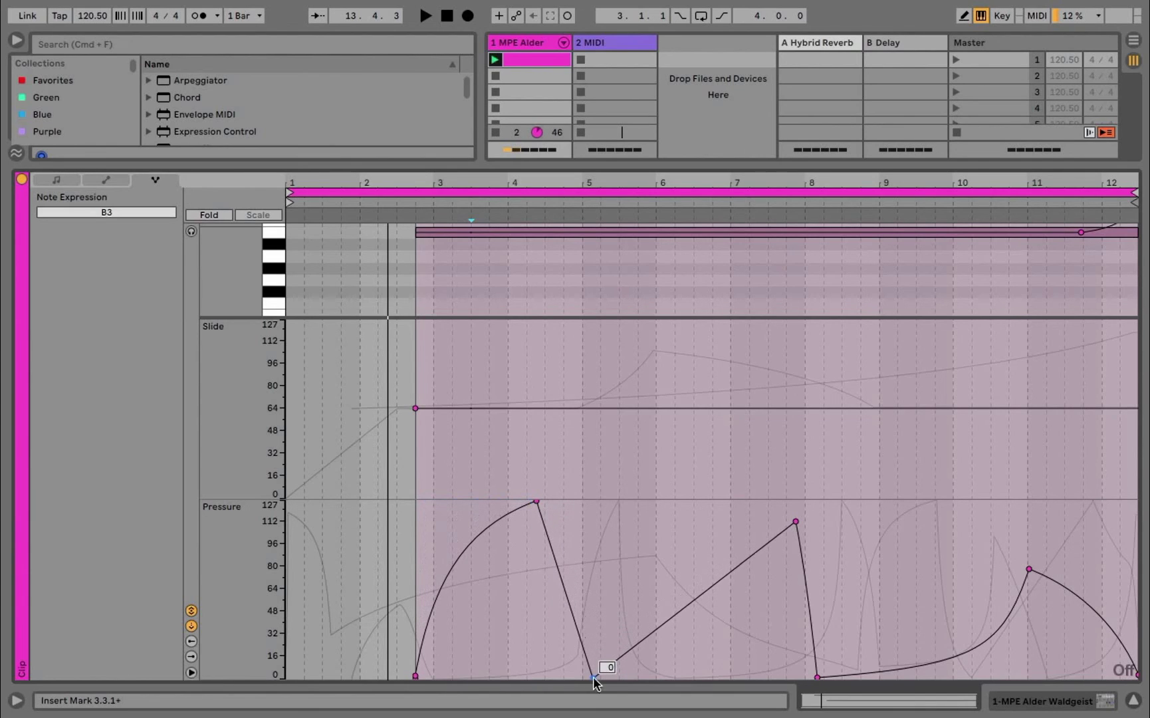
left_click_drag(556, 601, 556, 632)
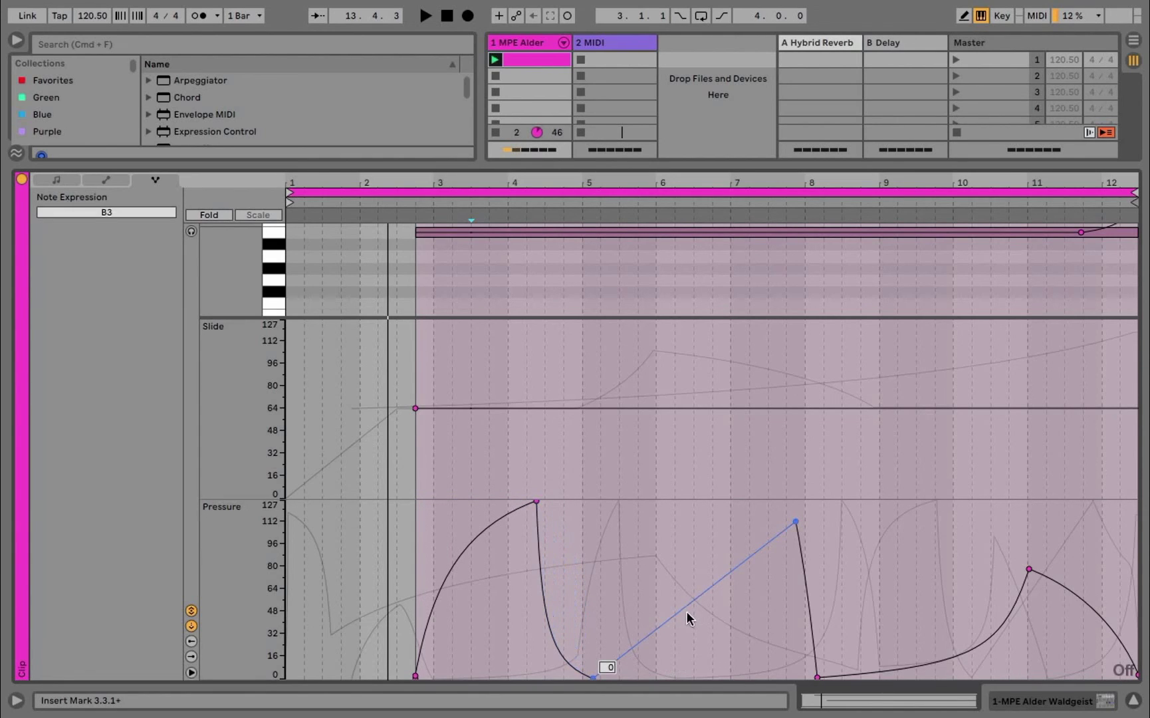
Step: Draw a freehand double-peaked pressure curve for B3 from just after bar 5 to about bar 8.3 in Draw Mode
key("b")
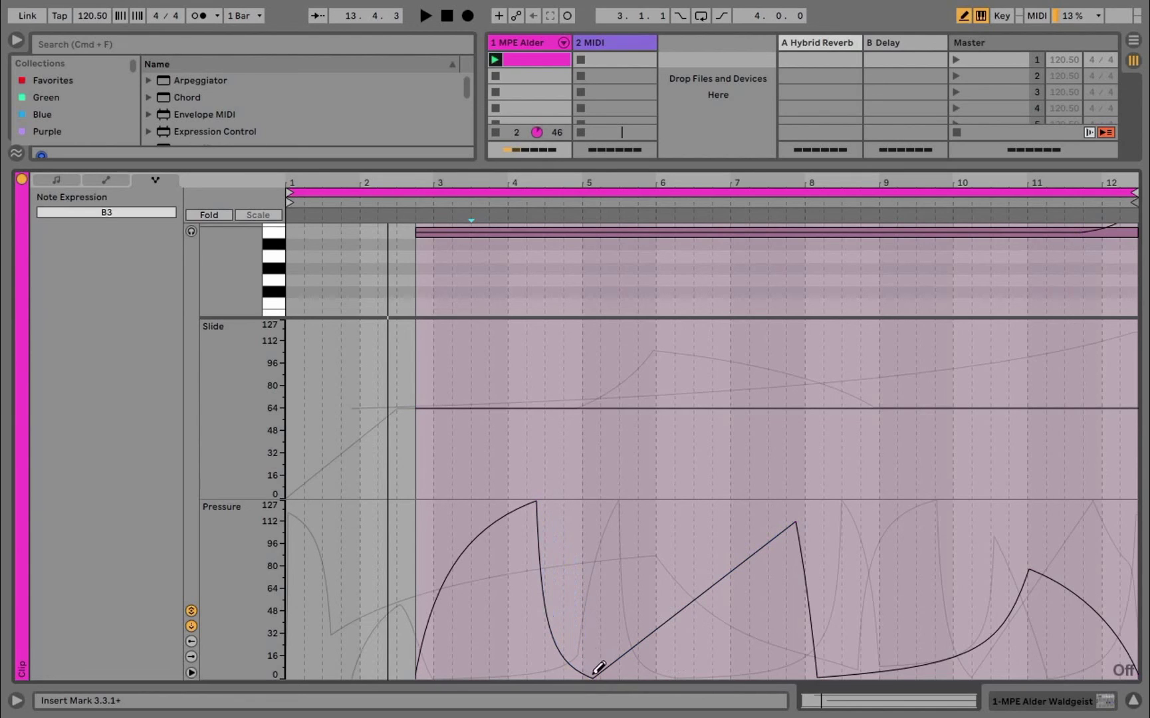
mouse_move(600, 669)
left_mouse_down()
mouse_move(643, 622)
mouse_move(670, 549)
mouse_move(689, 563)
mouse_move(738, 562)
mouse_move(800, 516)
mouse_move(820, 649)
mouse_move(859, 670)
left_mouse_up()
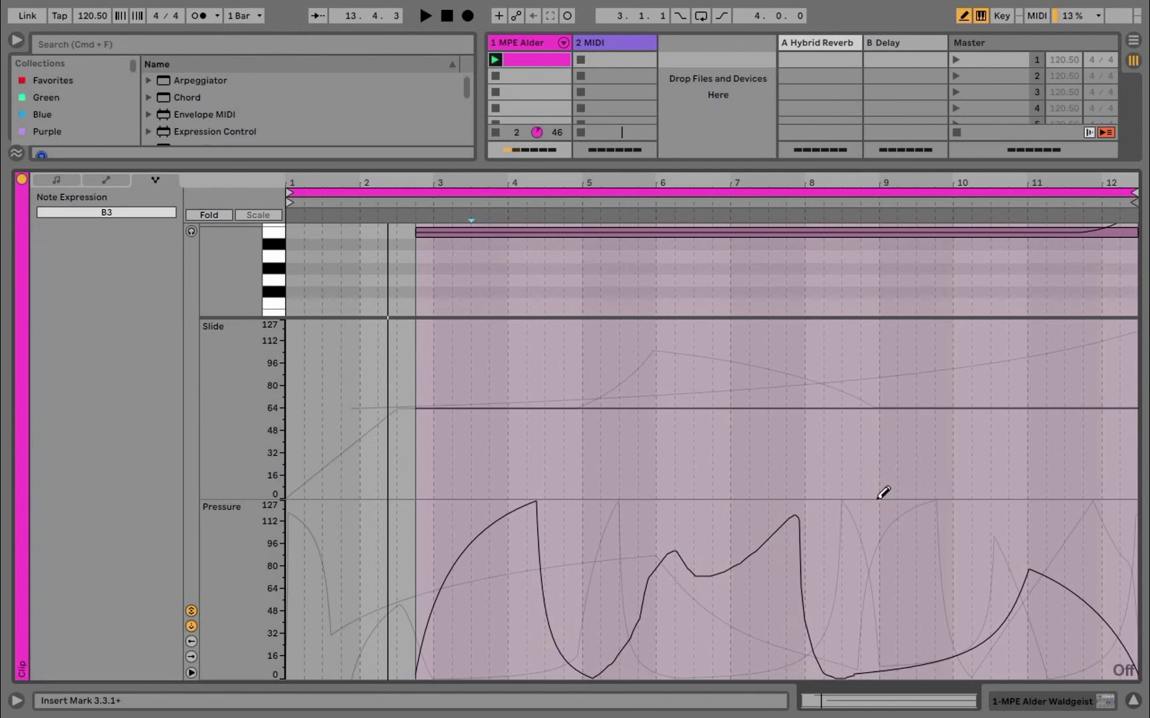
key("b")
Step: Fold the note editor to the used pitches and display the expression curves of B3, G#4 and C#3 in turn
left_click(216, 216)
left_click(428, 251)
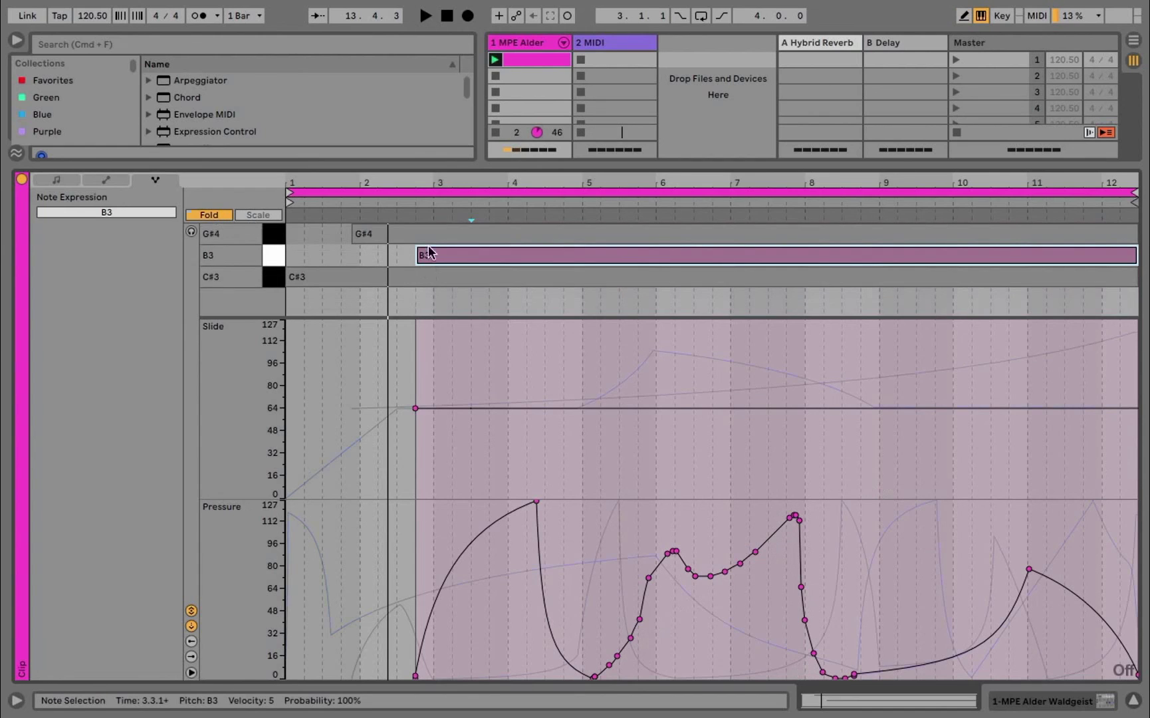
left_click(429, 233)
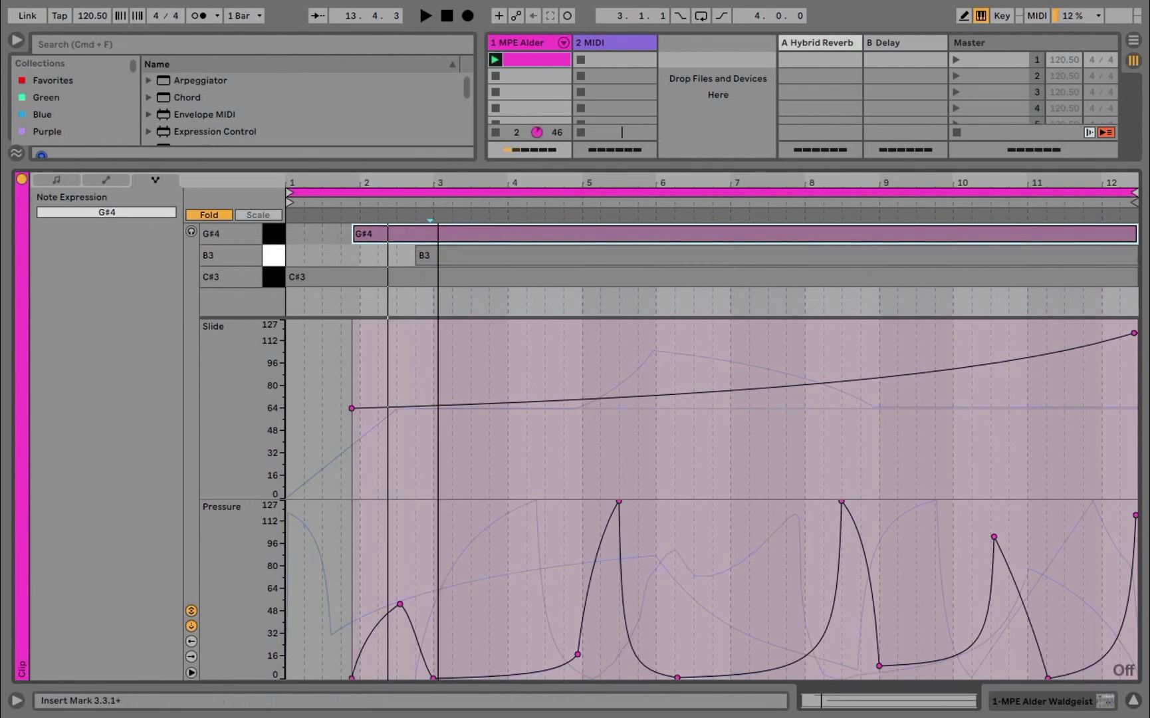
left_click(459, 277)
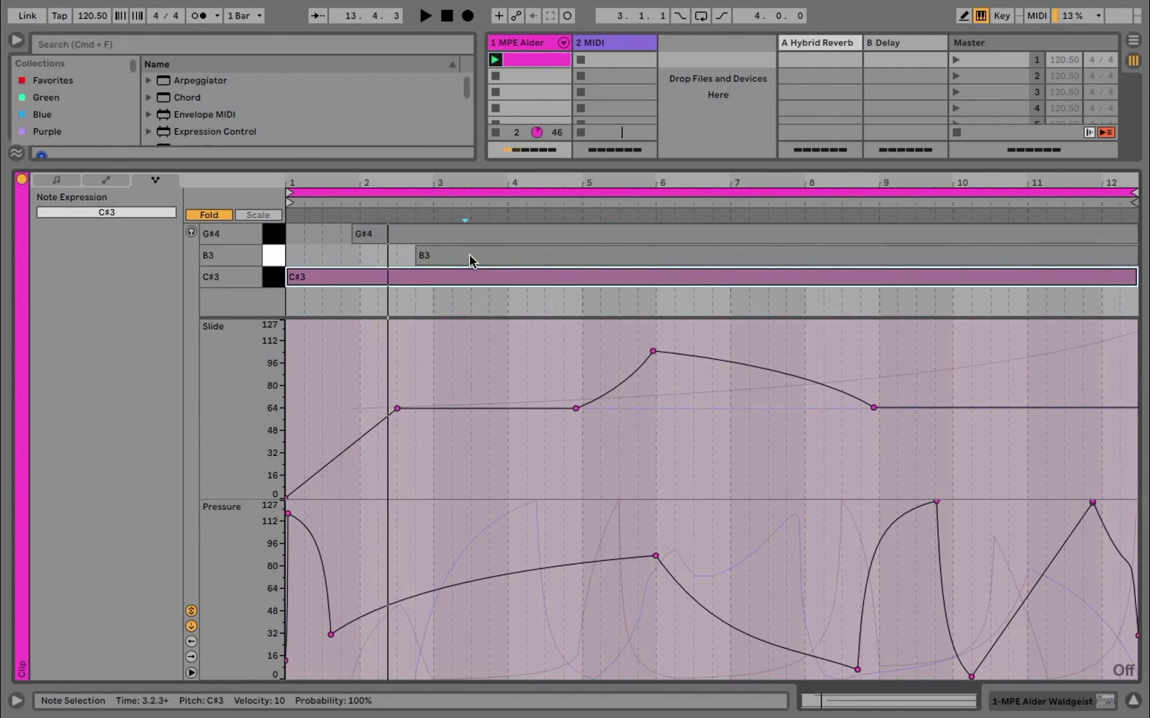
Step: Play the clip while viewing the Slide and Pressure curves of G#4, B3 and C#3 in turn, ending on G#4, and stop playback
left_click(469, 255)
left_click(469, 234)
key("space")
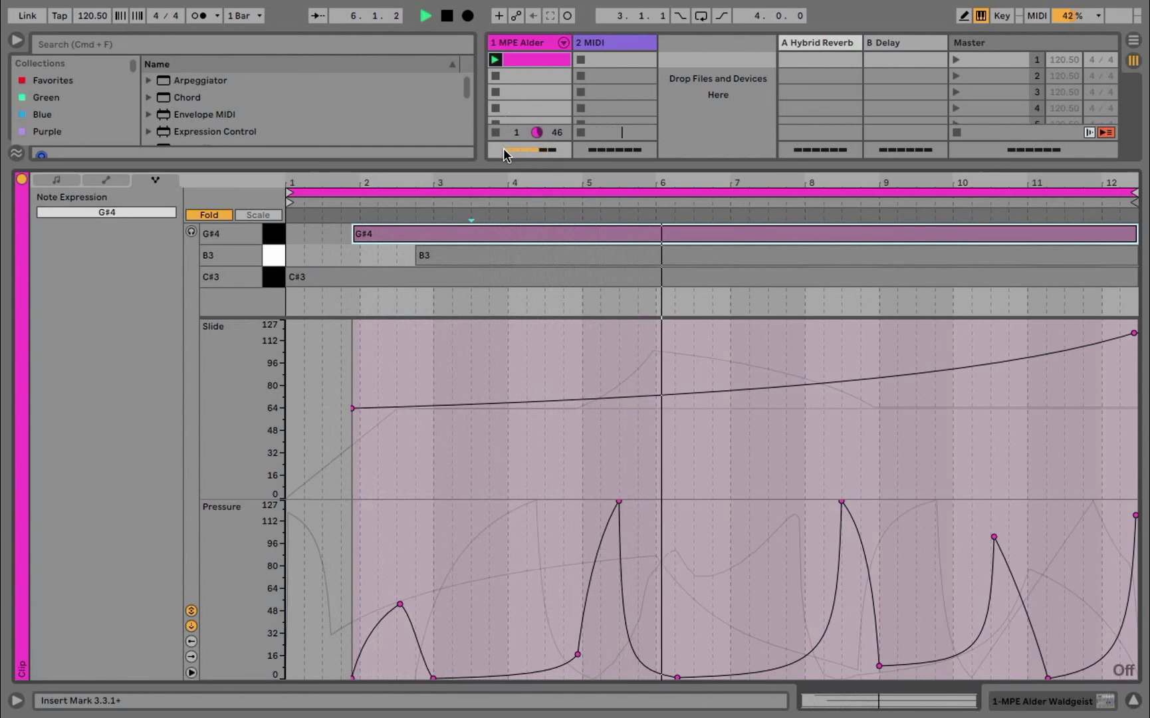
left_click(511, 254)
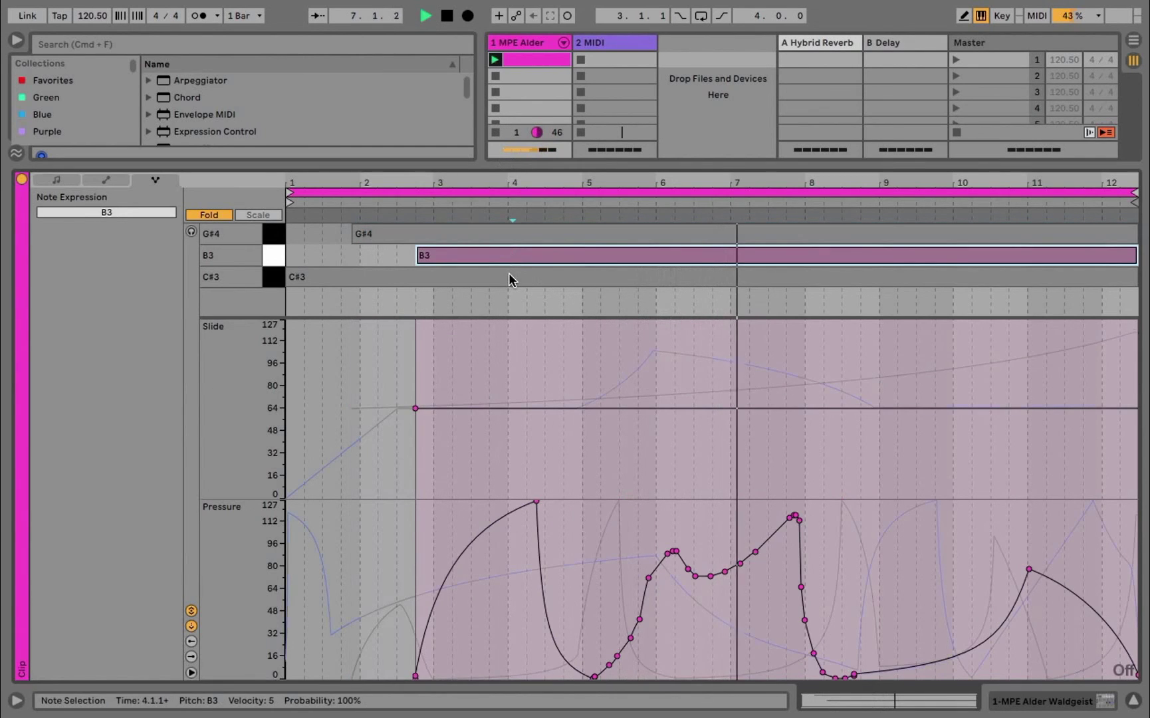
left_click(509, 275)
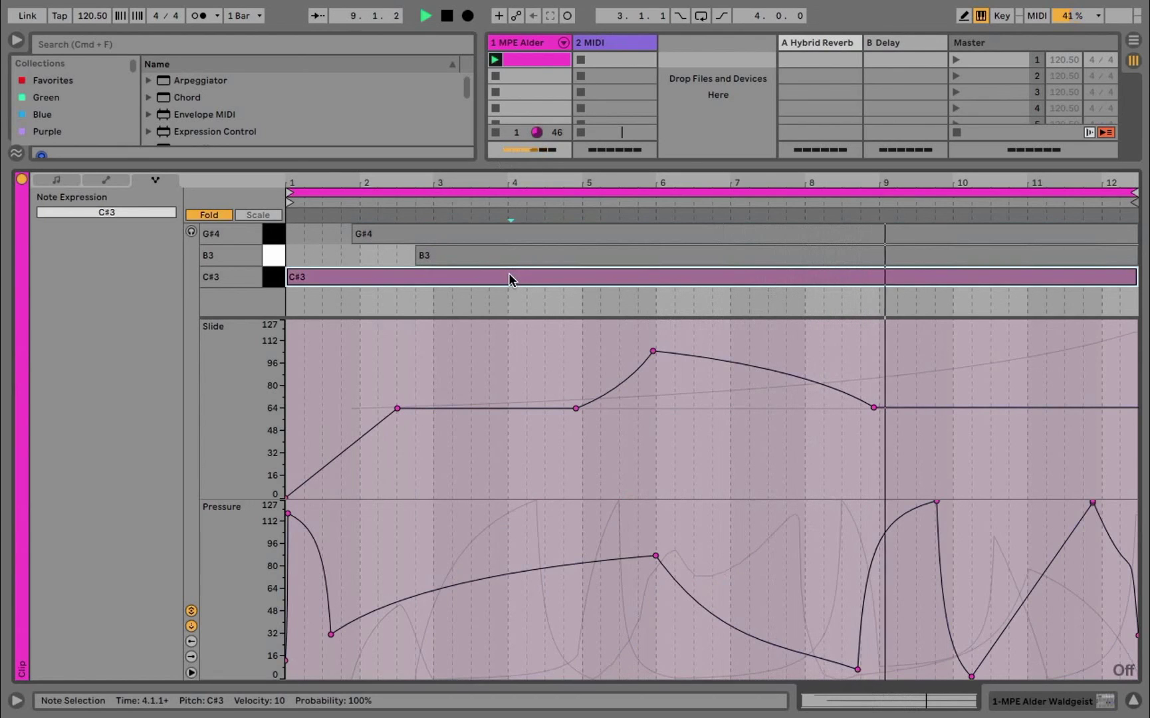
left_click(512, 255)
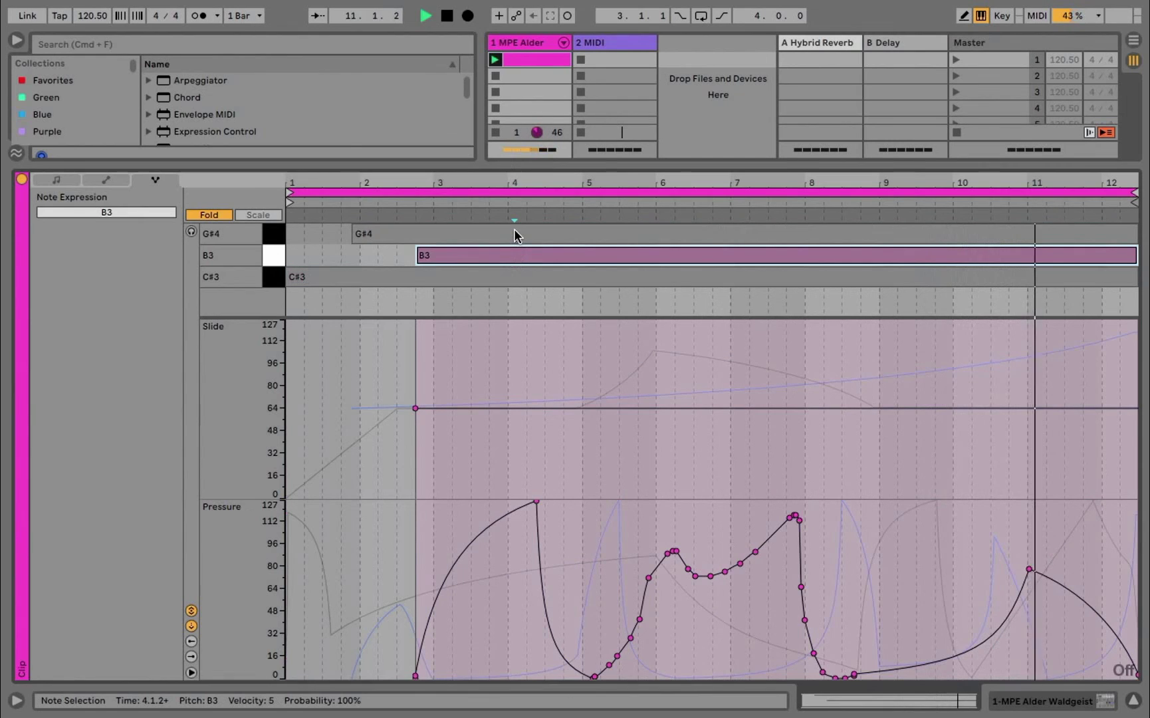
left_click(514, 234)
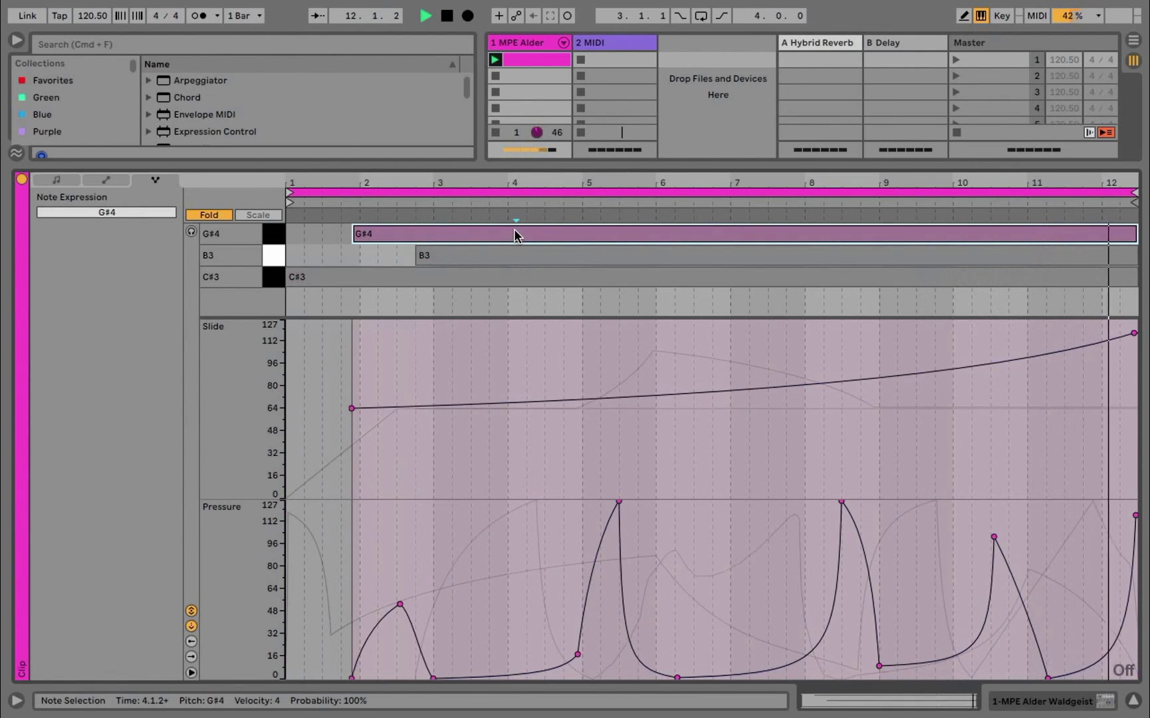
key("space")
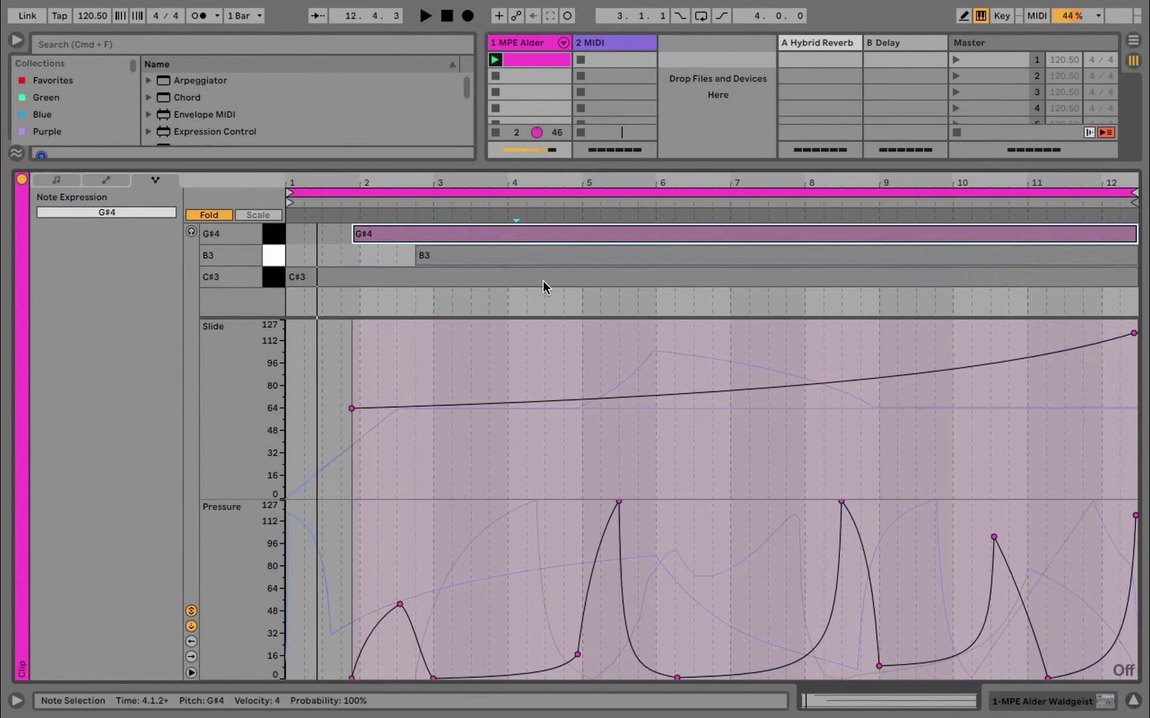